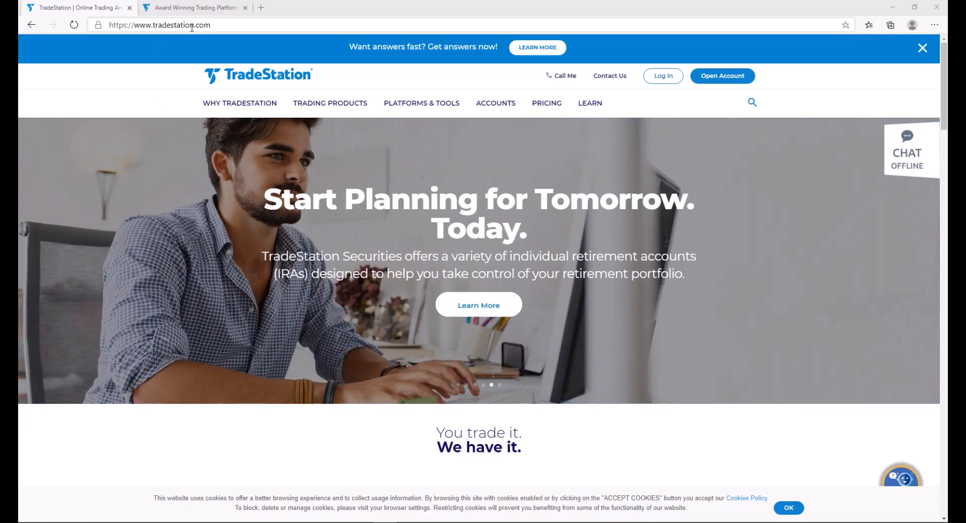
View the Award Winning Trading Platform page of the TradeStation website
click(201, 8)
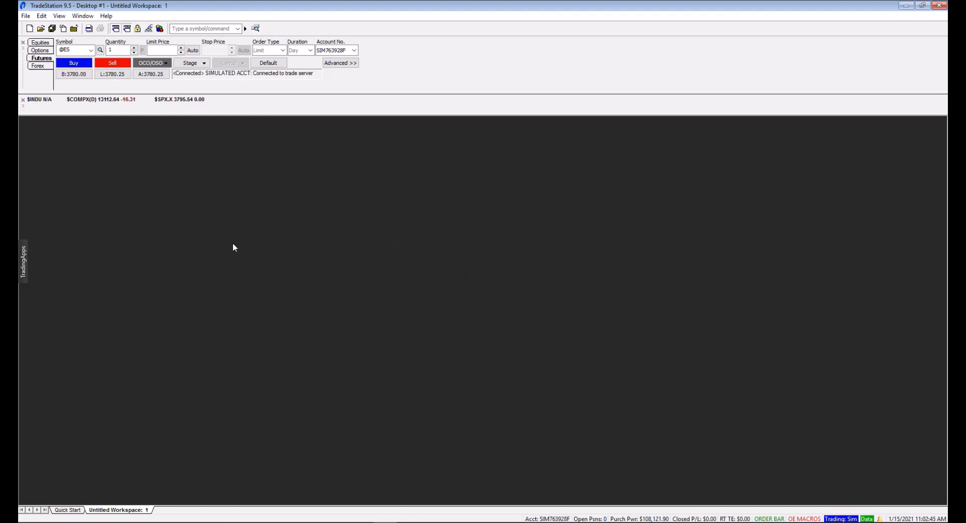
Open a Chart Analysis window in the empty workspace and move it a little to the right
click(24, 262)
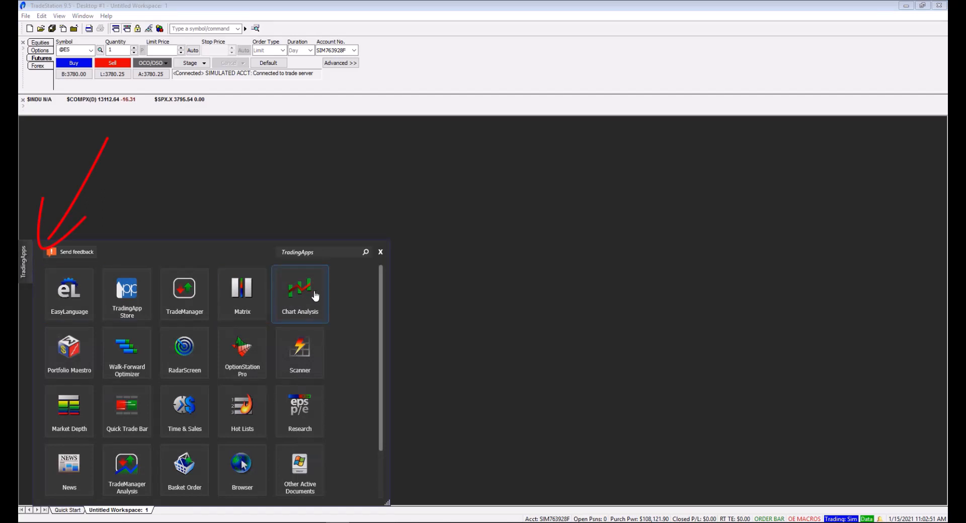
click(301, 294)
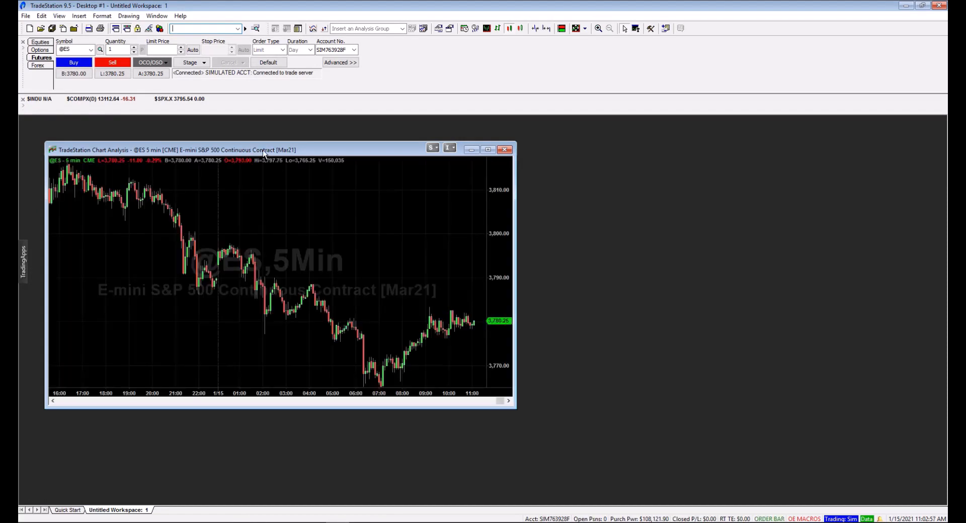
drag(285, 152, 356, 155)
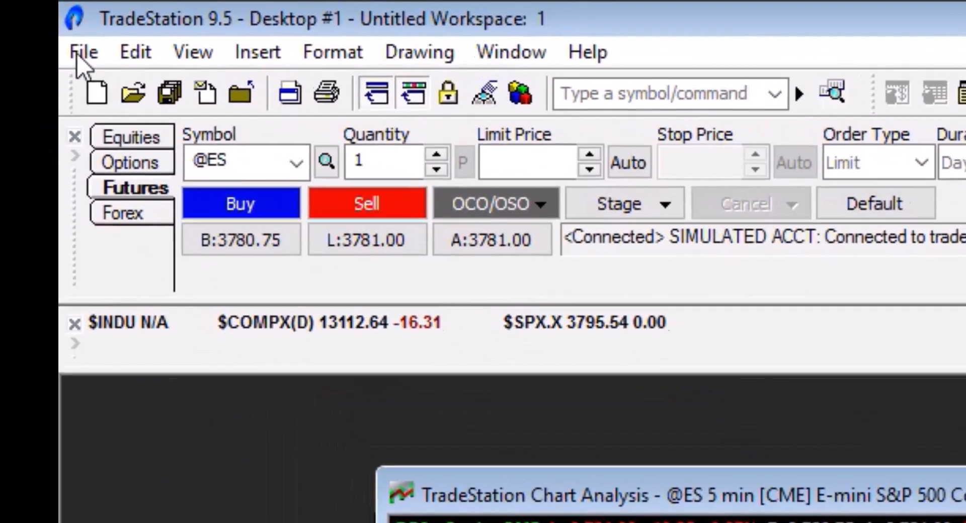
Start the EasyLanguage import wizard for an EasyLanguage file (ELD, ELS or ELA)
click(44, 28)
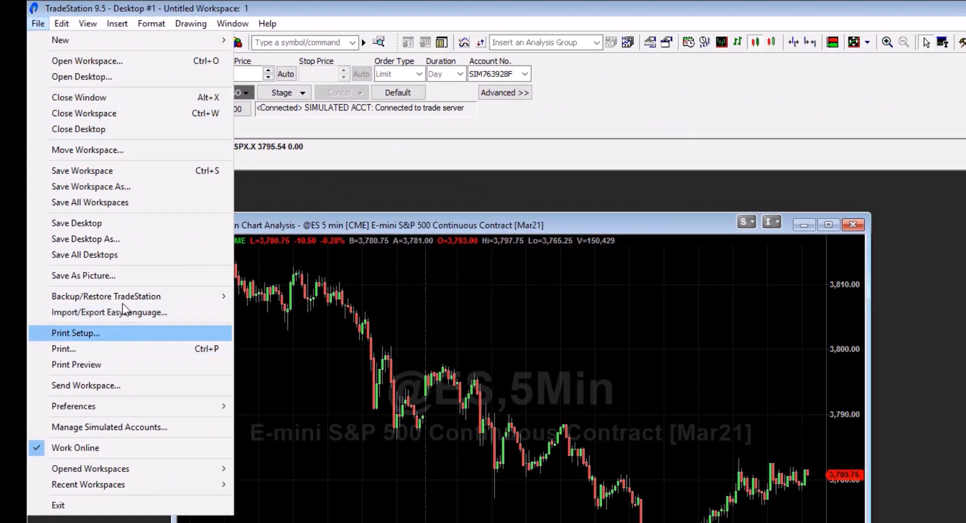
mouse_move(113, 296)
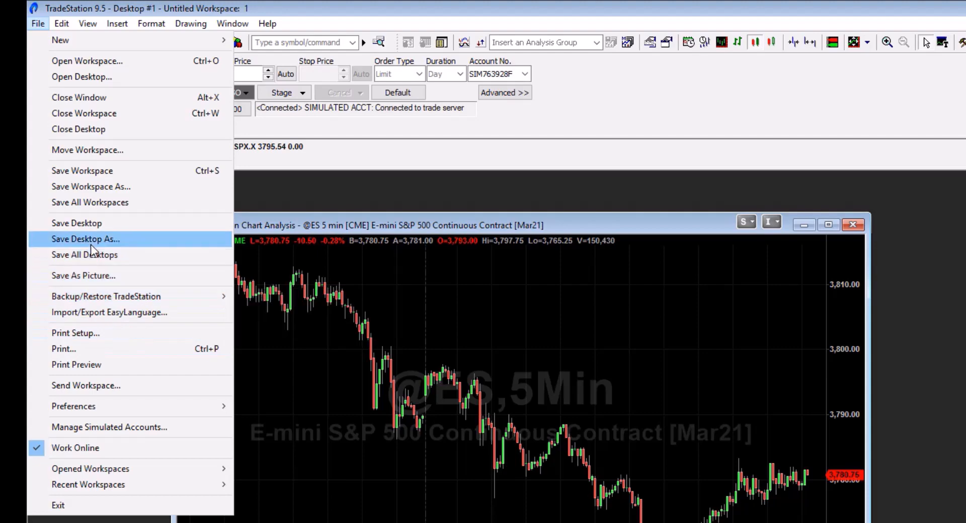
click(112, 312)
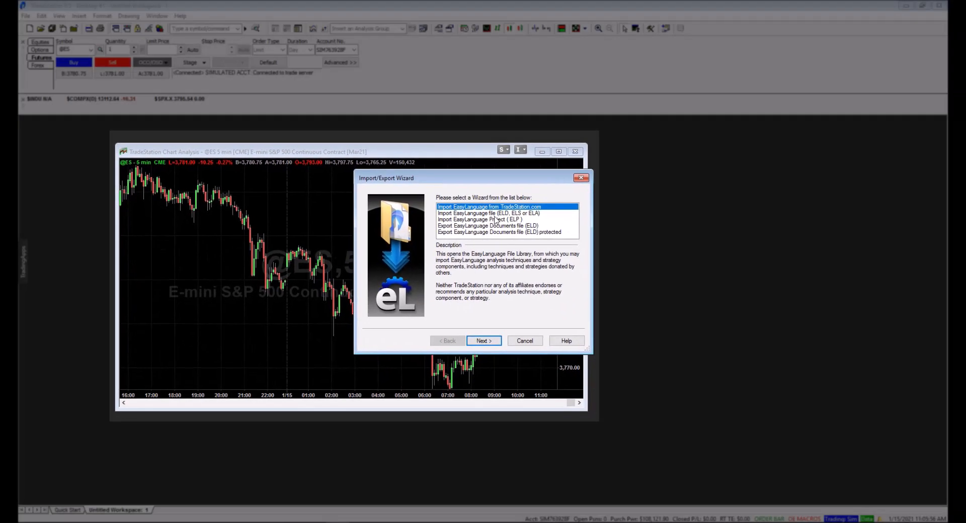
click(475, 213)
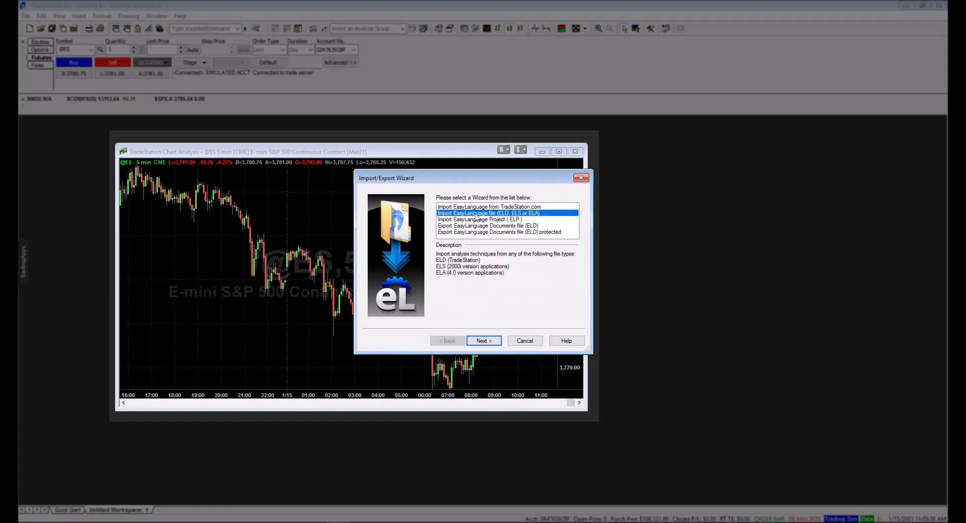
click(496, 341)
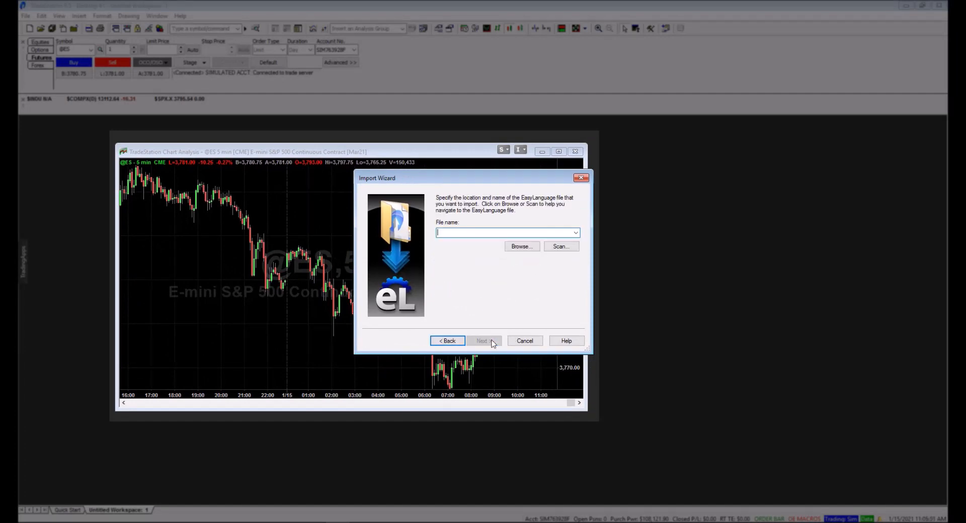
Choose the SQ file in the custom_indicators > Tradestation folder of SQX_130_Dev1_win as the file to import
click(522, 246)
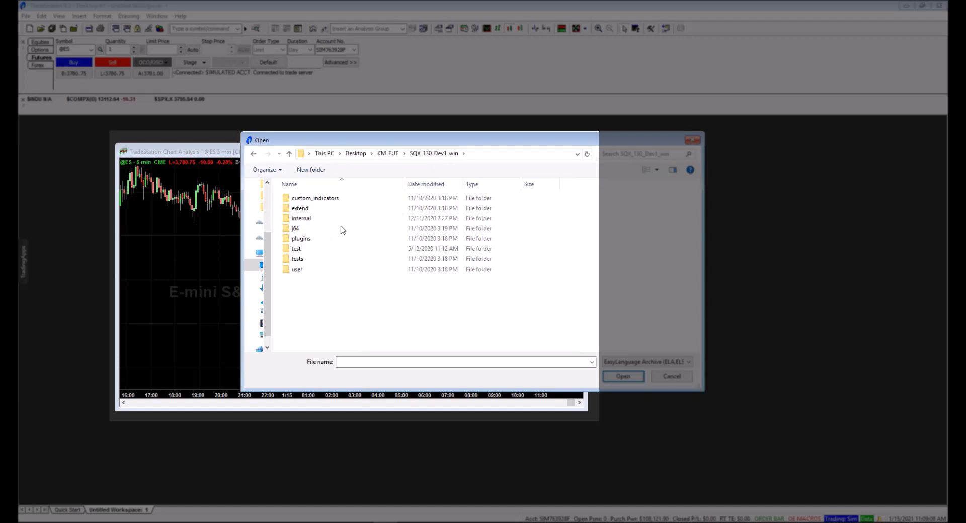
click(324, 202)
double_click(325, 201)
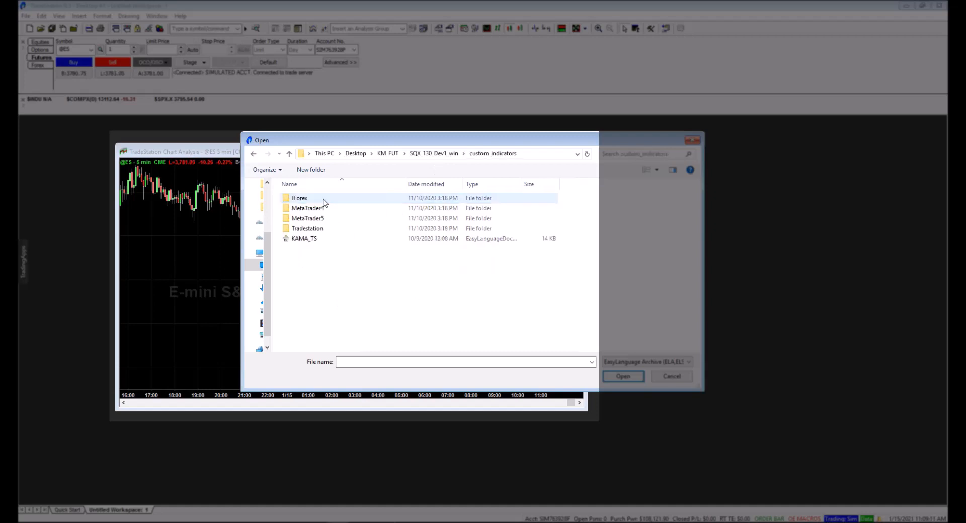
double_click(316, 229)
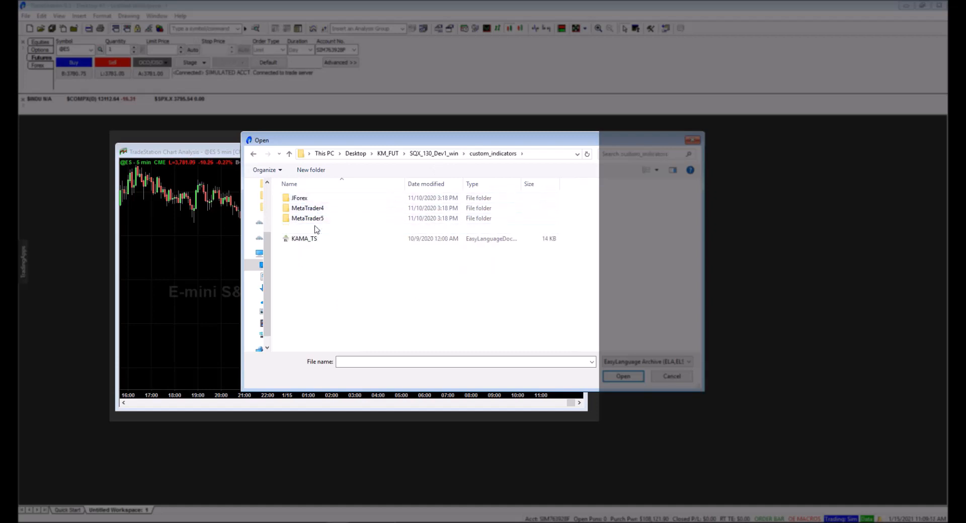
click(296, 199)
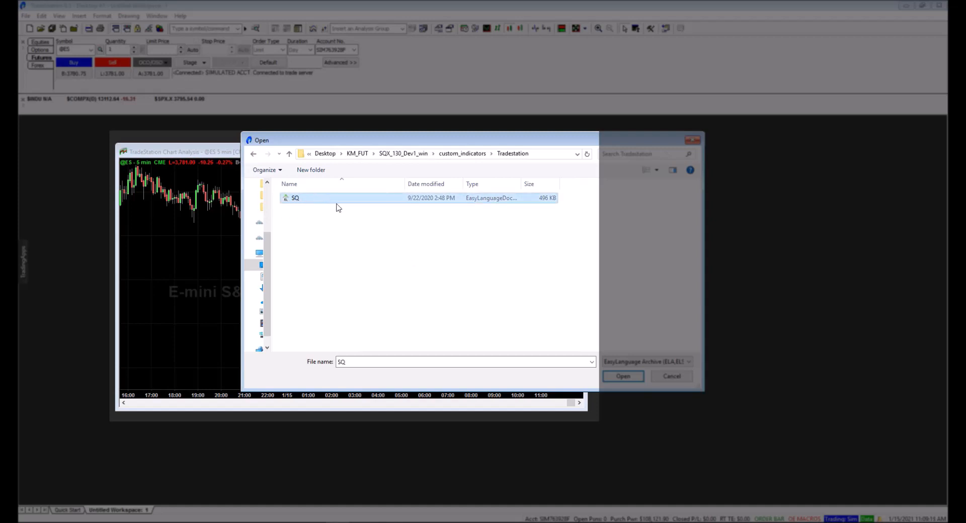
click(627, 381)
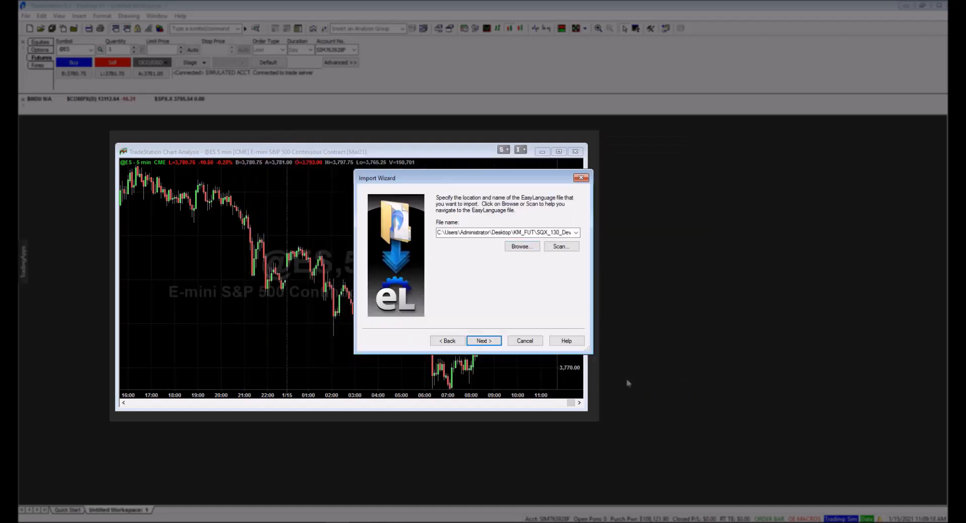
Import all the analysis techniques from the SQ file, including dependent functions and strategies, and replace all existing versions
click(484, 341)
click(483, 341)
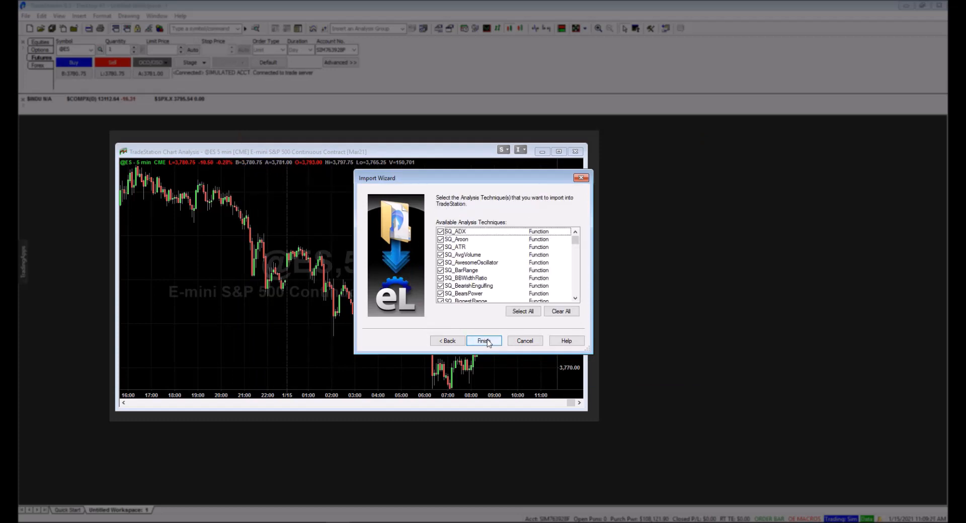
click(484, 341)
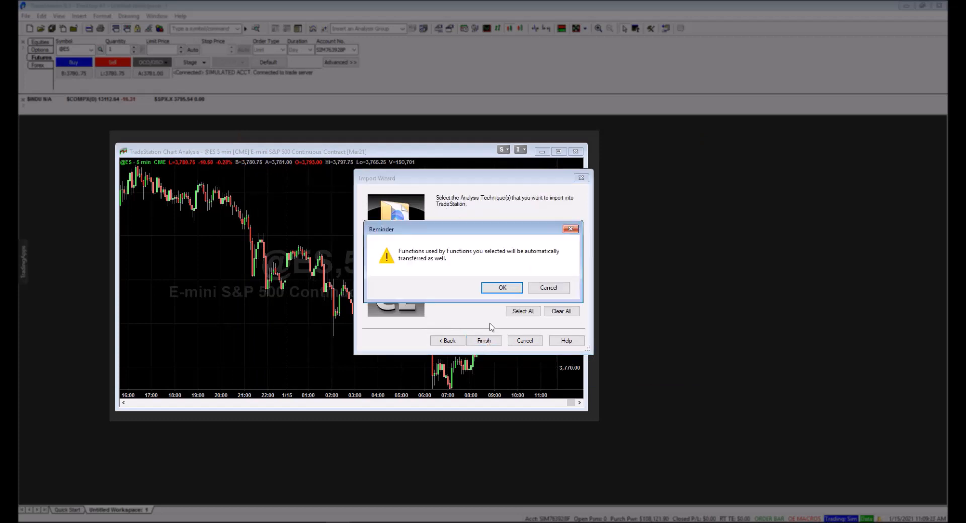
click(502, 288)
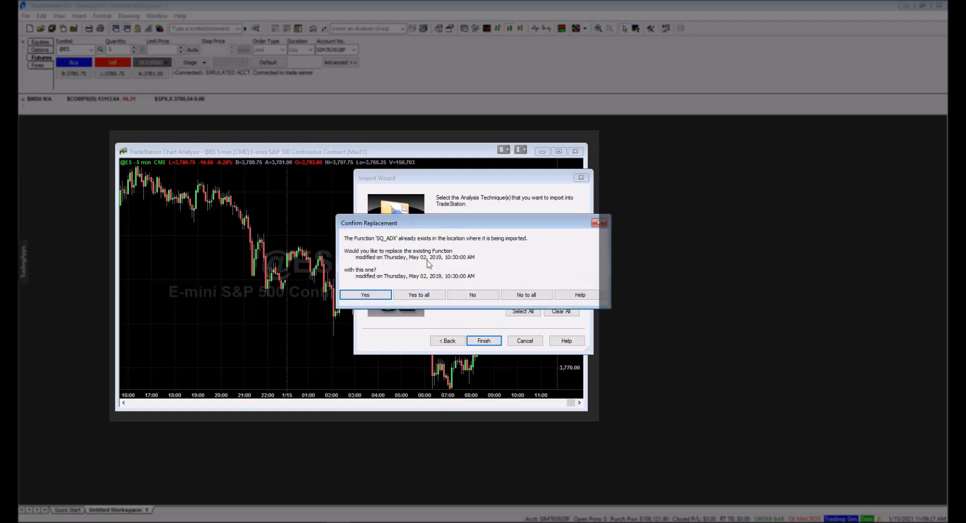
click(425, 296)
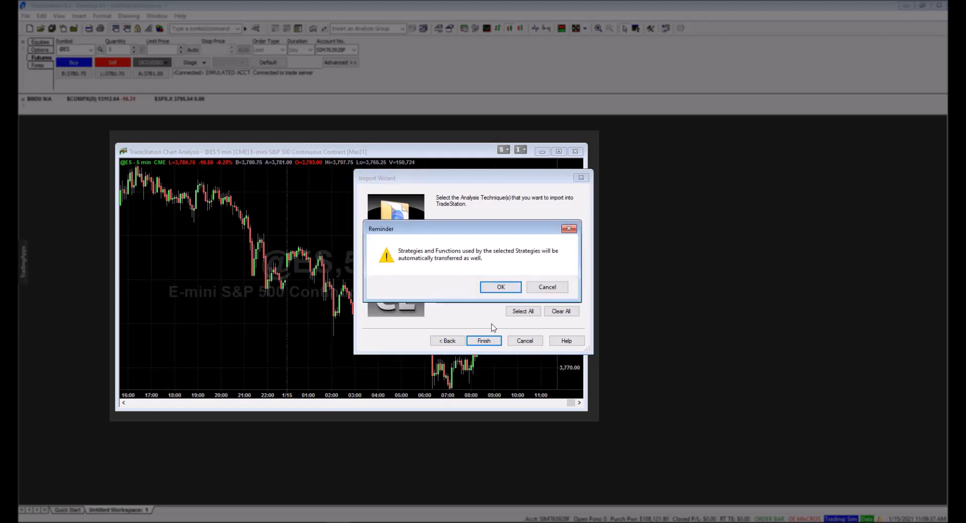
click(501, 288)
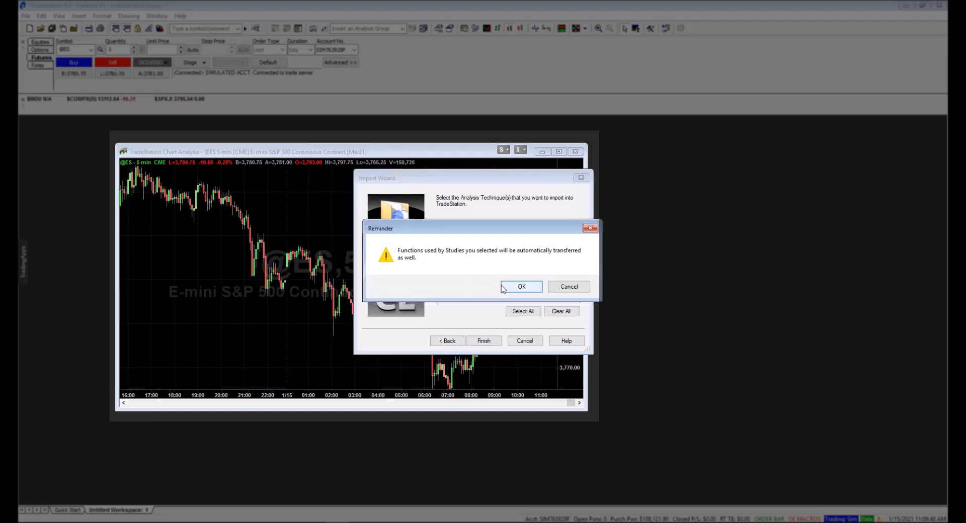
click(521, 287)
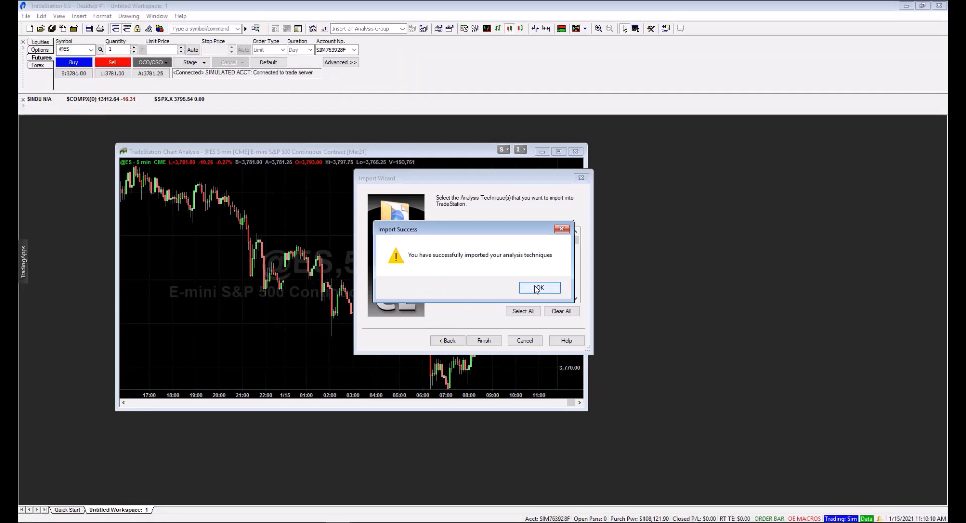
click(536, 289)
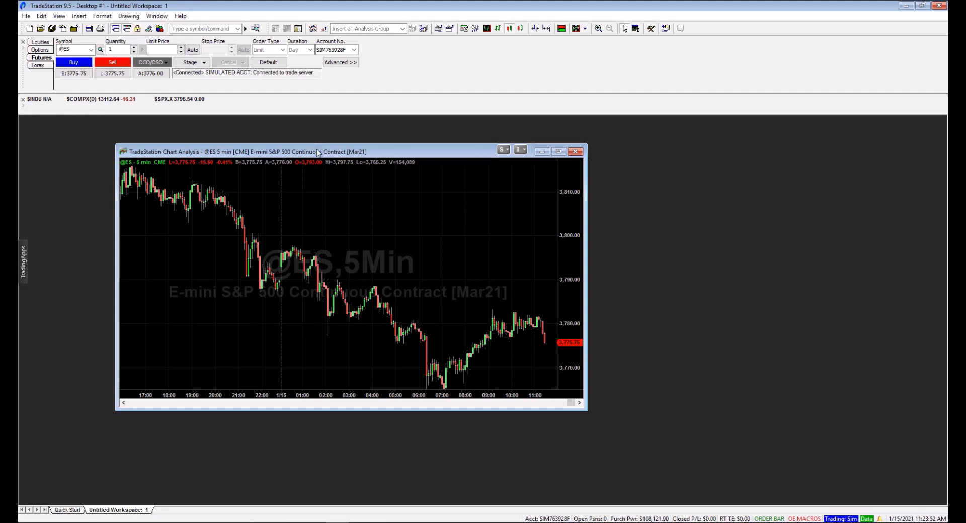
drag(317, 152, 347, 153)
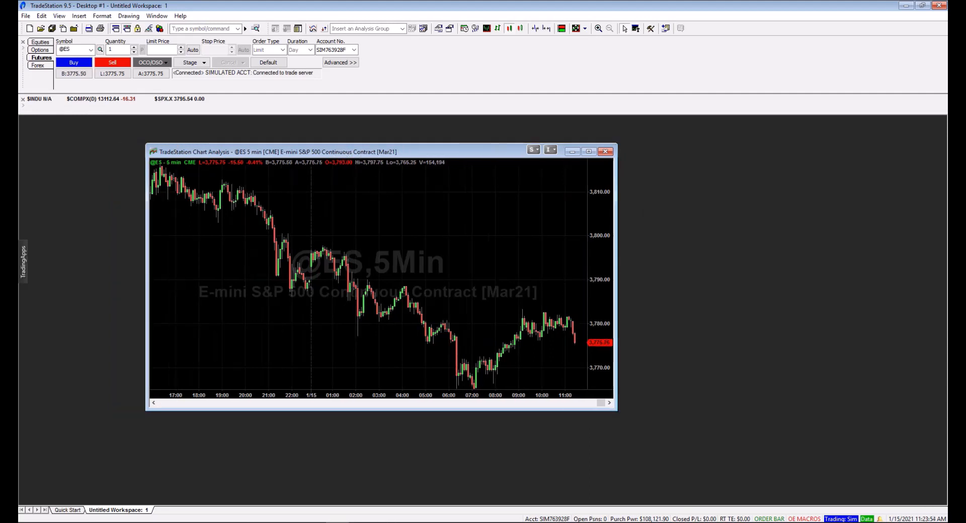
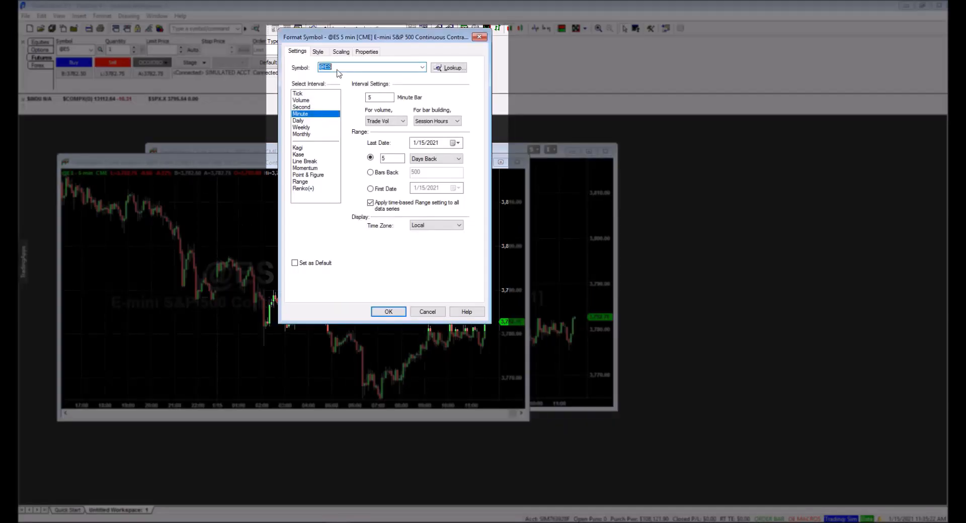
click(338, 67)
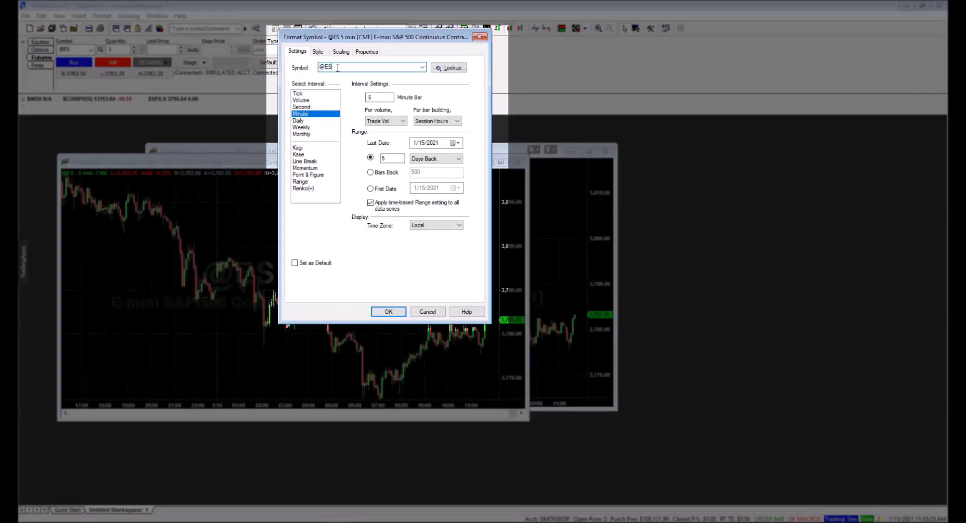
key(BackSpace)
text(MESH21)
drag(320, 67, 326, 68)
click(326, 68)
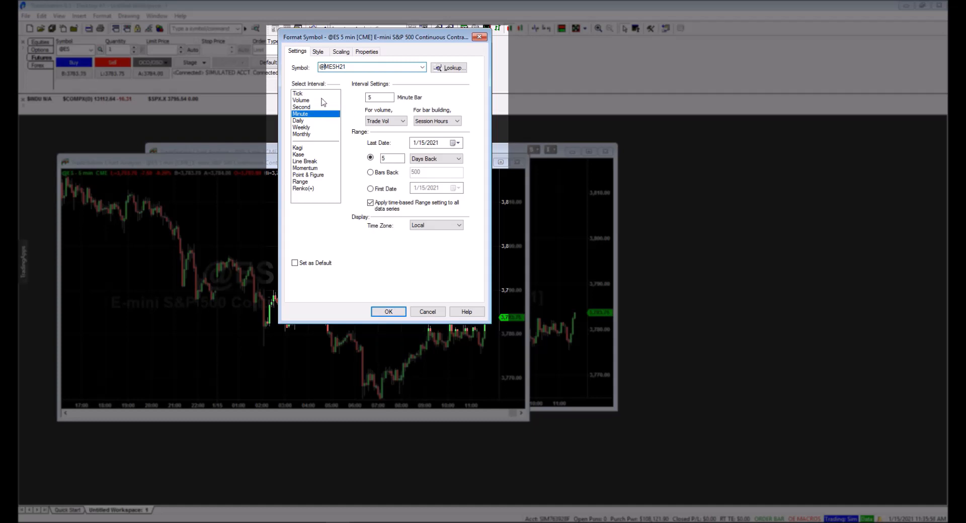
click(373, 97)
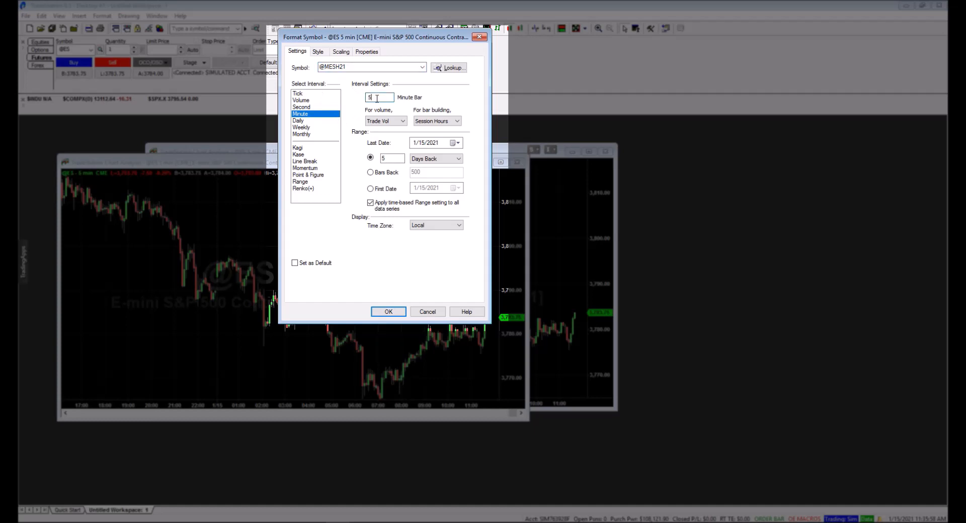
double_click(377, 97)
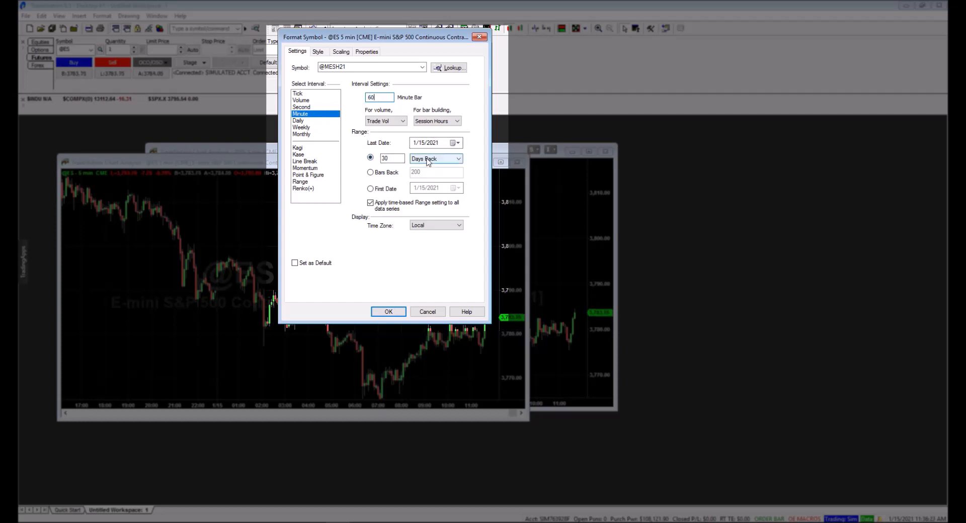
Set the chart's data range to 5 years back and its display time zone to Exchange
click(427, 158)
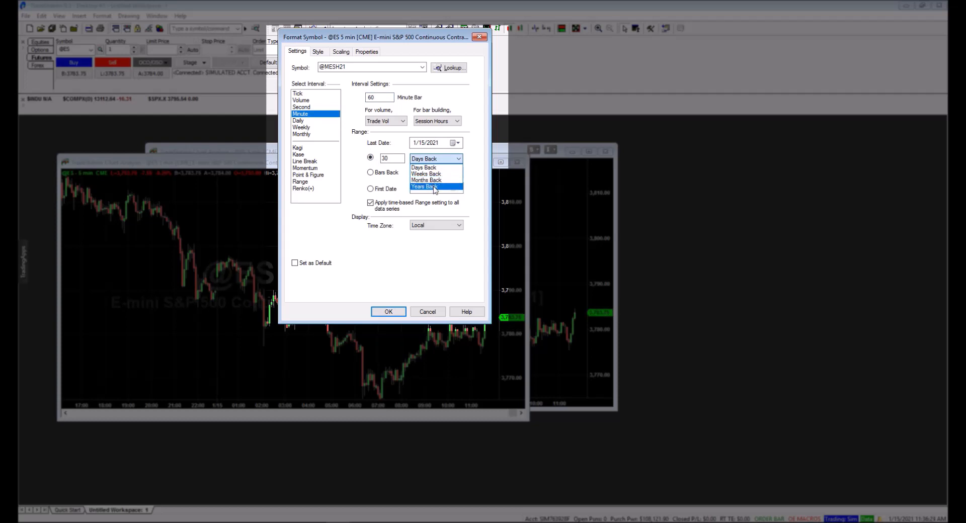
click(428, 187)
drag(395, 159, 362, 156)
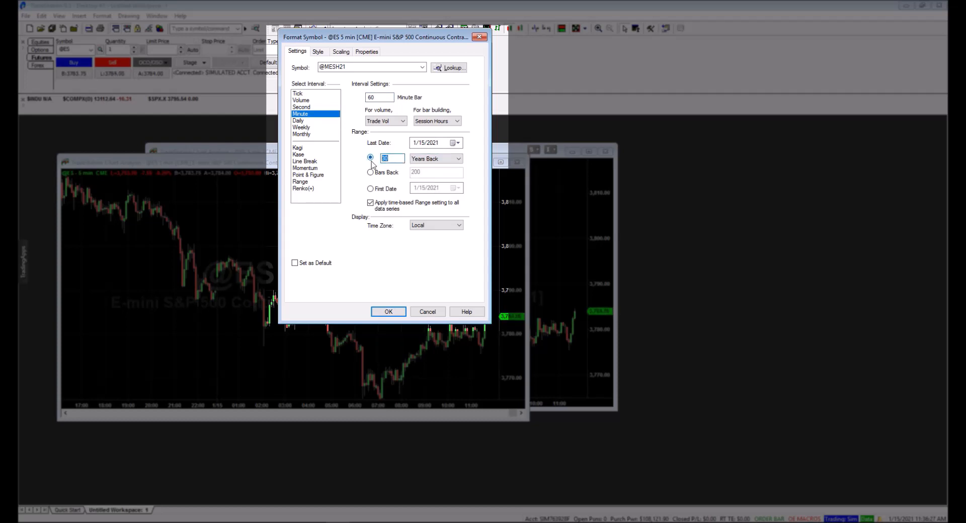
text(5)
click(453, 226)
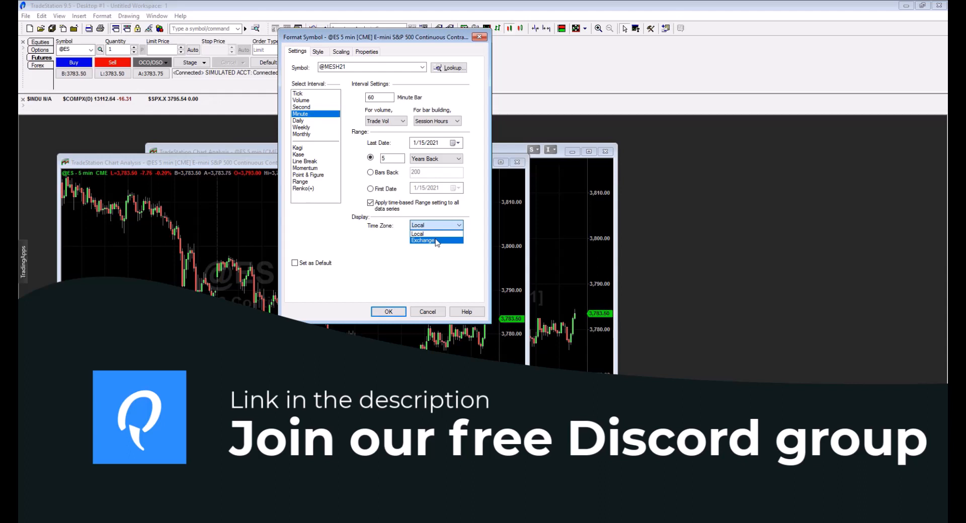
click(436, 240)
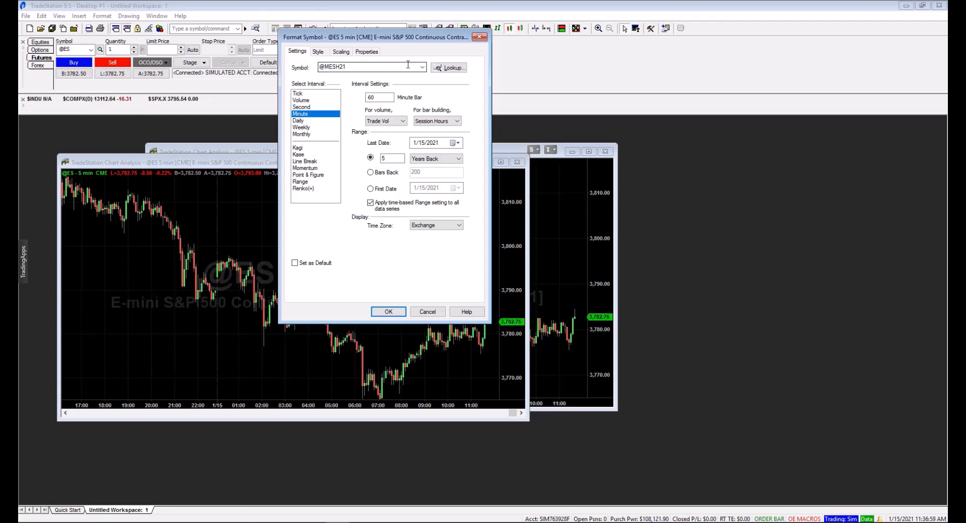
Look up futures symbols by the root MES and examine the listed contracts without choosing one
click(449, 68)
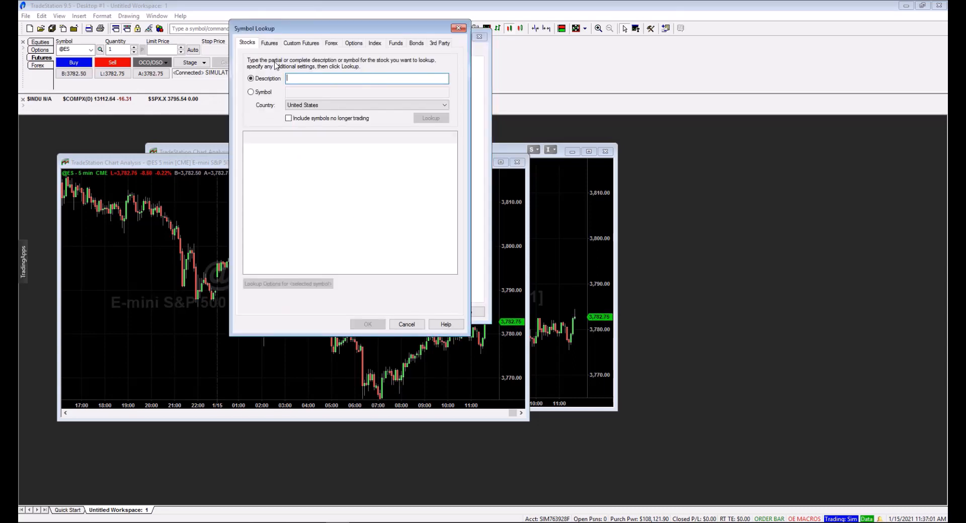
click(269, 43)
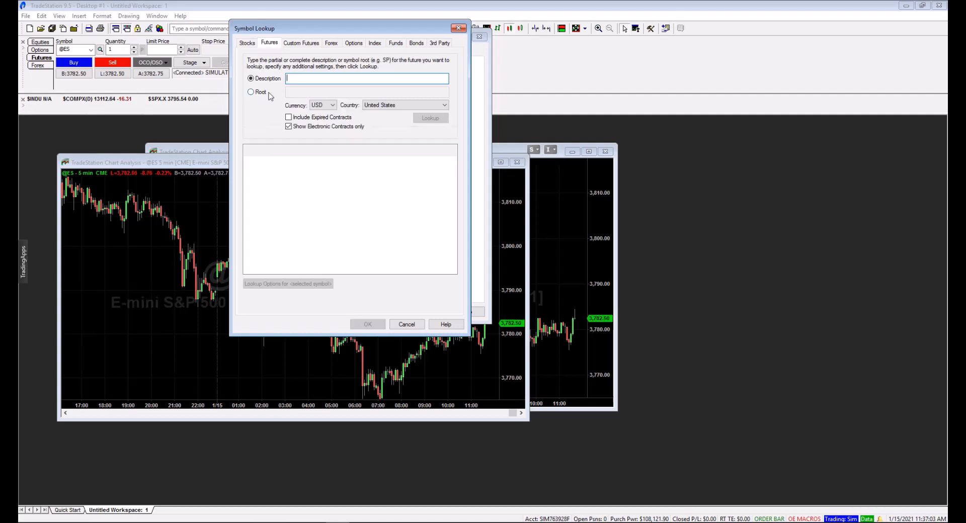
click(251, 93)
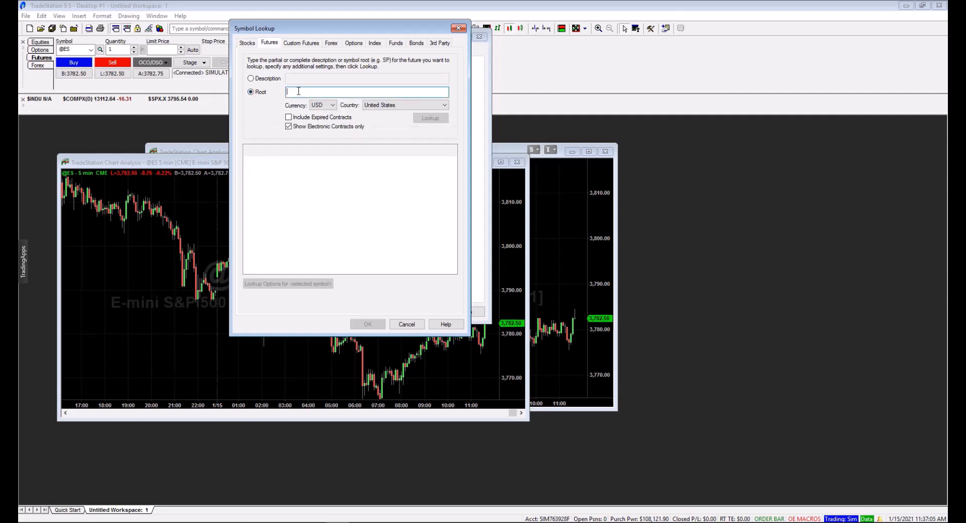
text(MES)
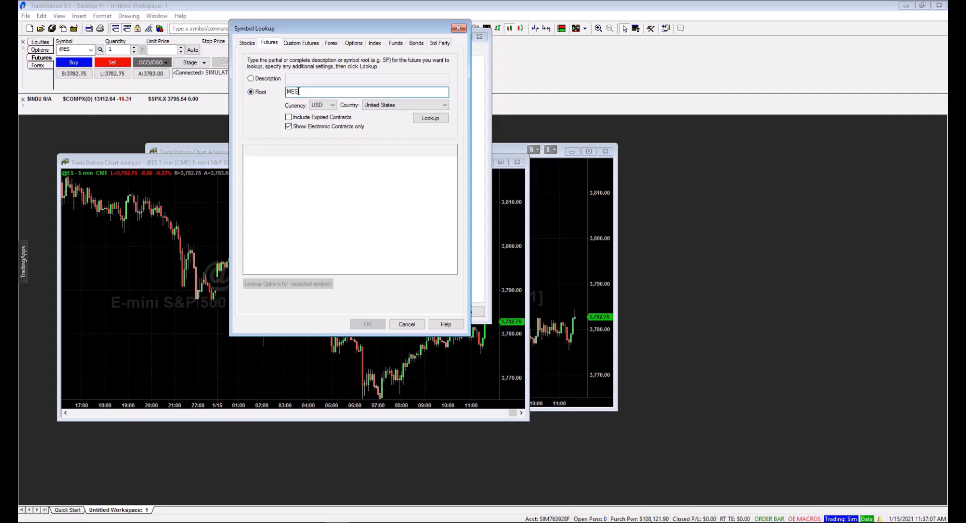
click(429, 120)
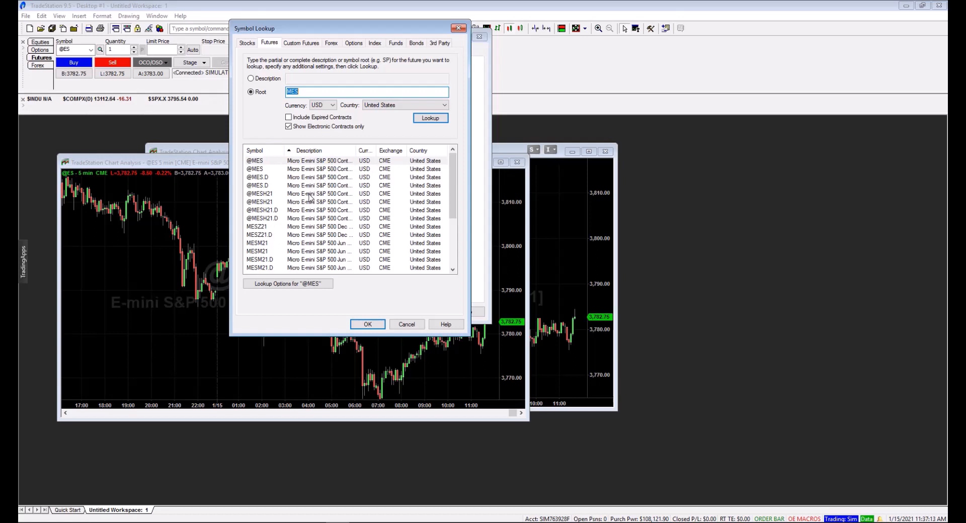
scroll(310, 199, down, 1)
click(266, 170)
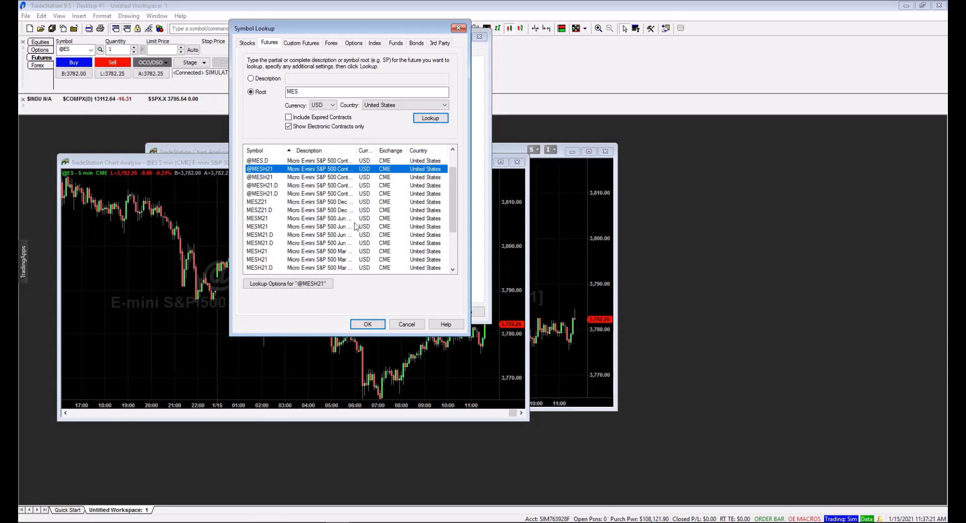
scroll(347, 228, up, 1)
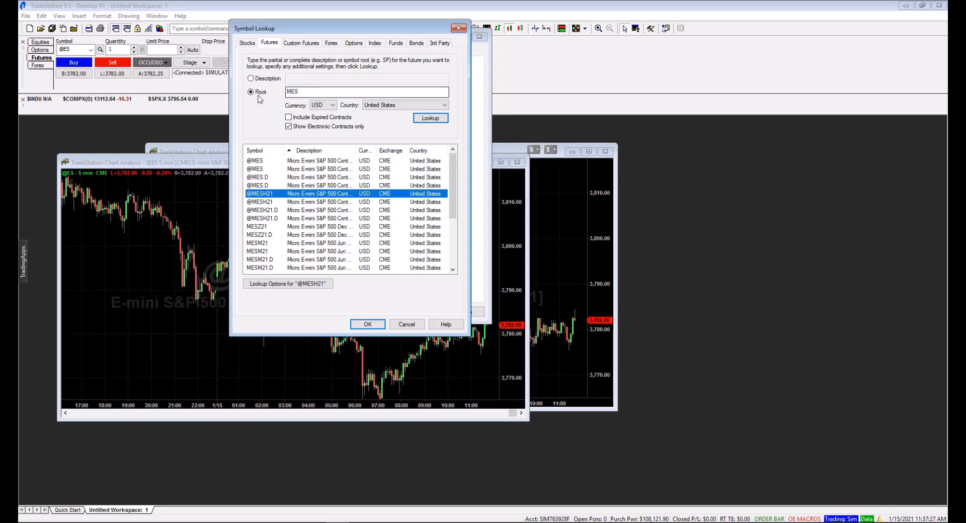
click(305, 92)
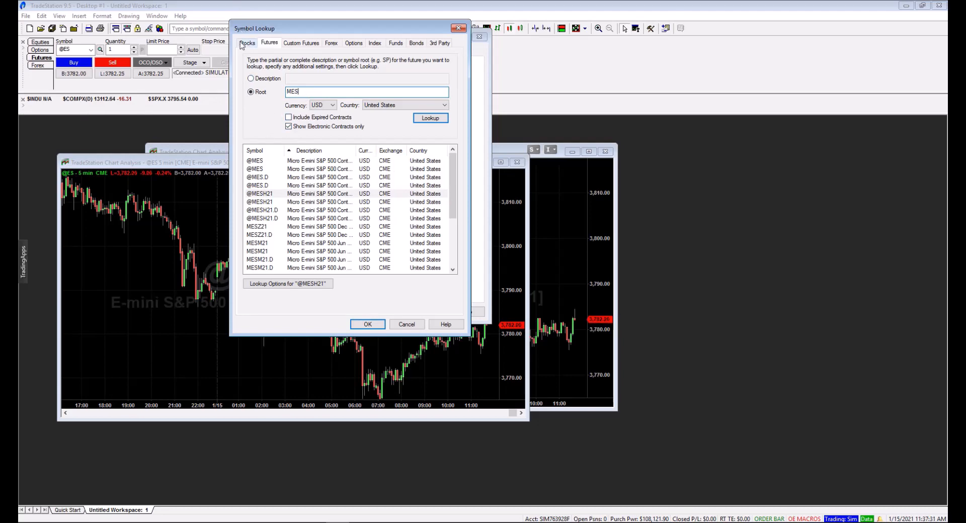
click(458, 30)
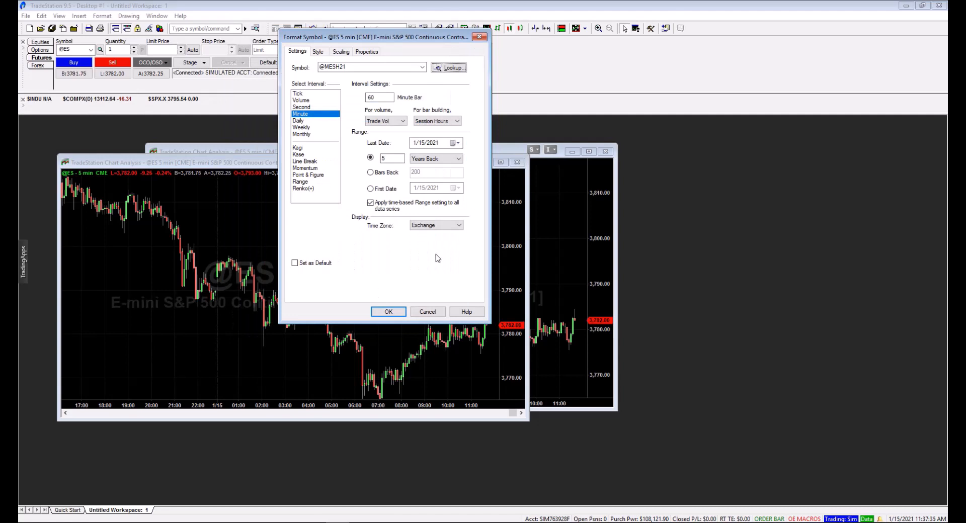
click(386, 312)
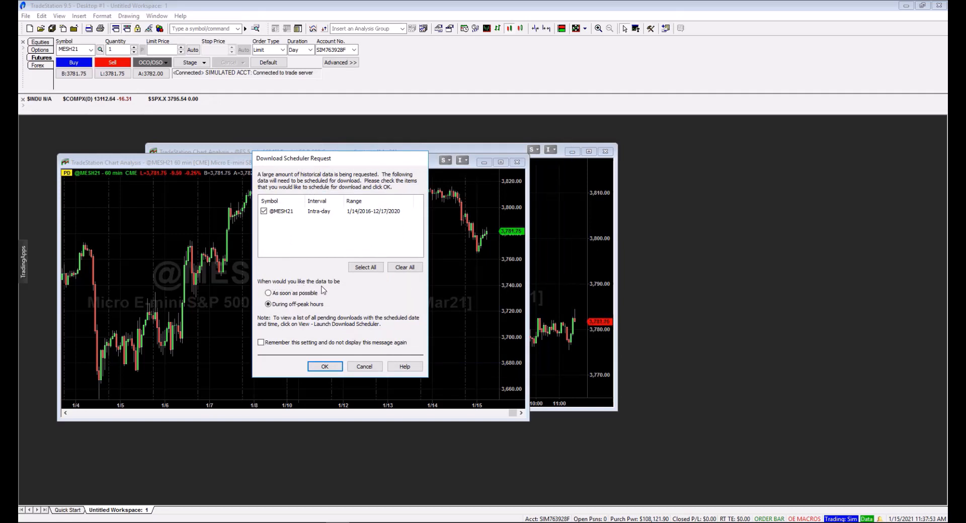
click(269, 294)
click(324, 367)
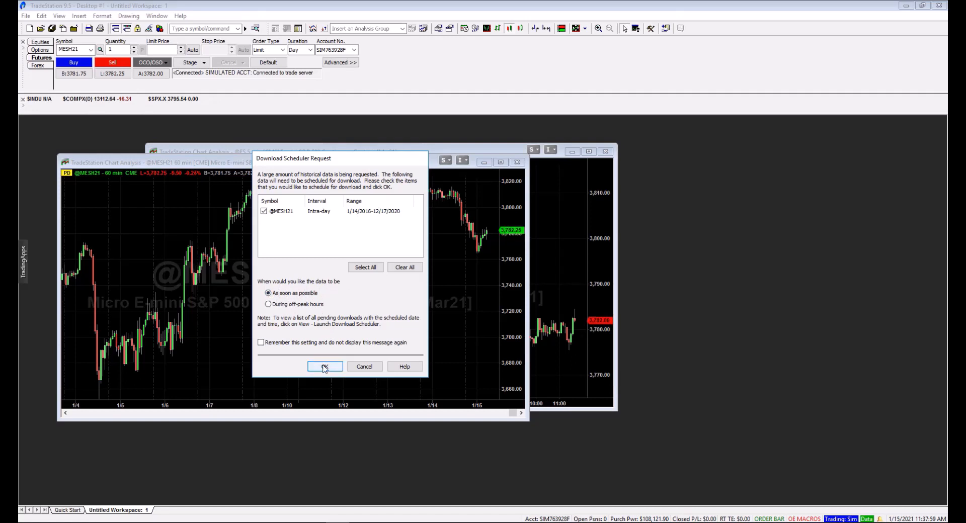
click(325, 367)
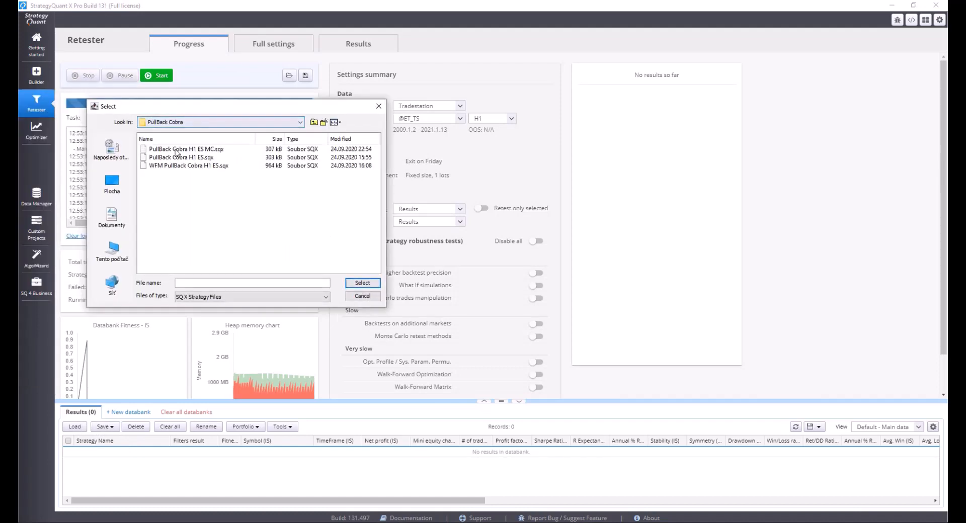
In StrategyQuant X, load the strategy file PullBack Cobra H1 ES MC.sqx into the Retester and open its results
double_click(187, 151)
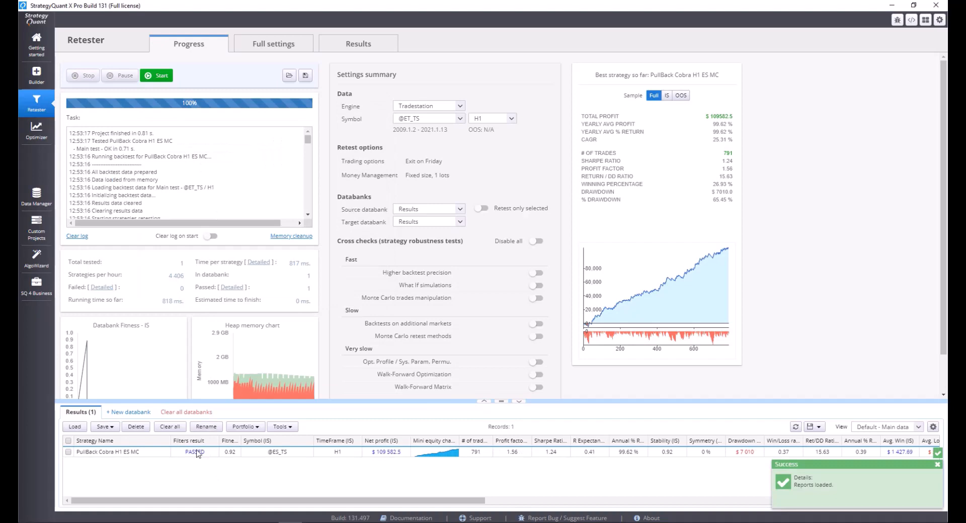
double_click(196, 454)
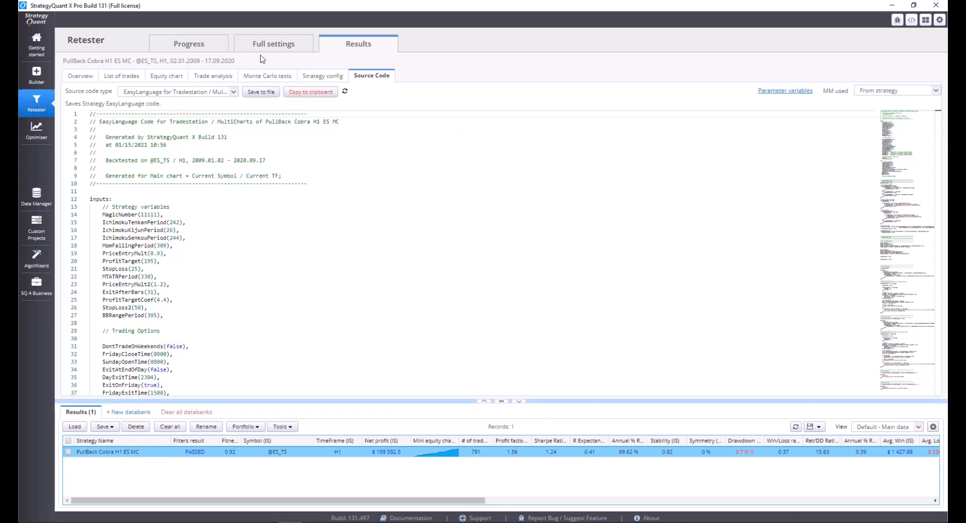
click(323, 76)
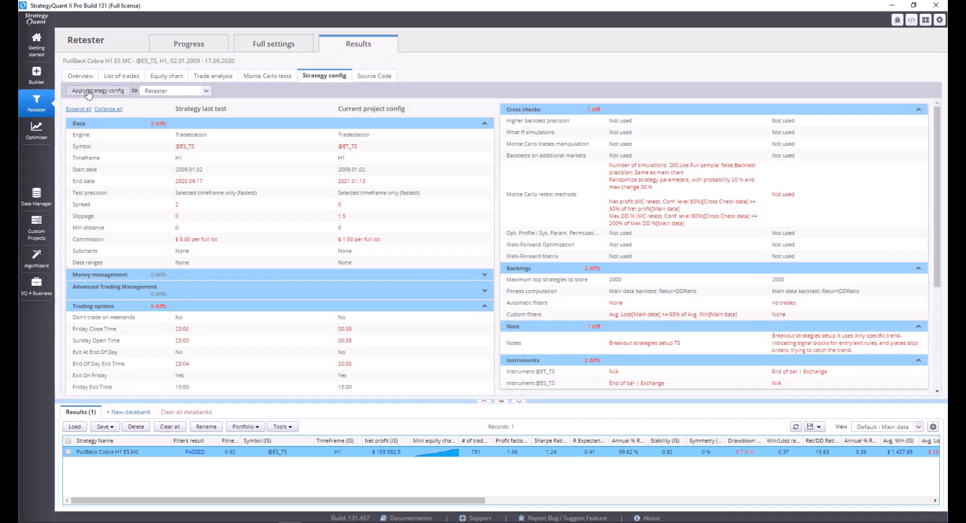
click(104, 94)
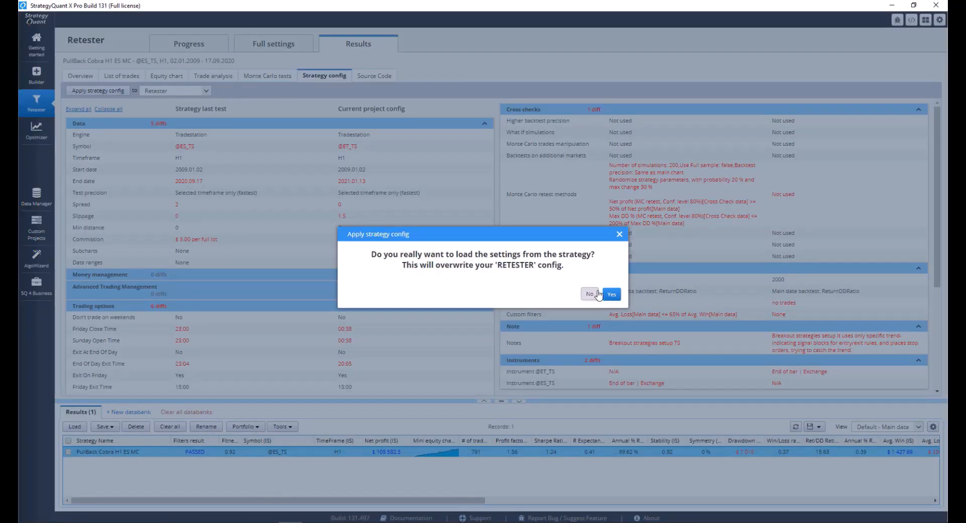
click(611, 299)
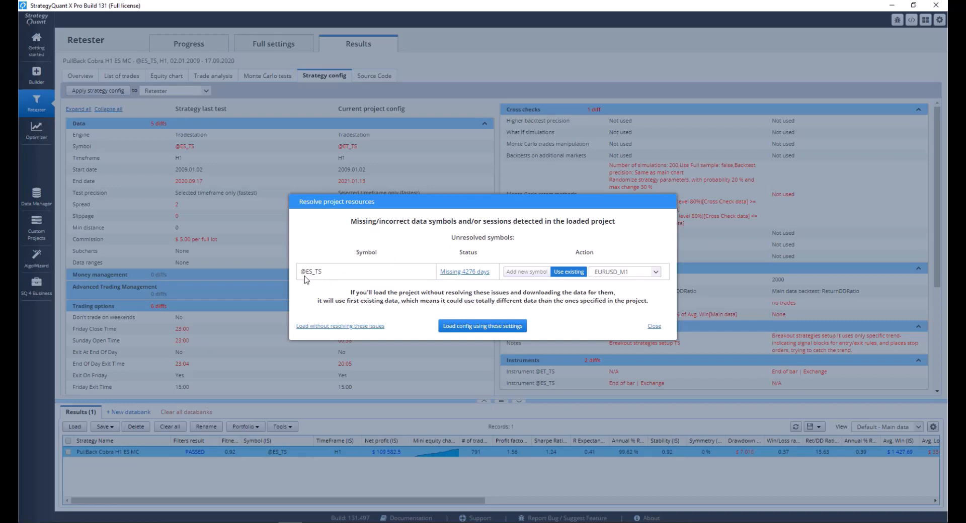
click(656, 272)
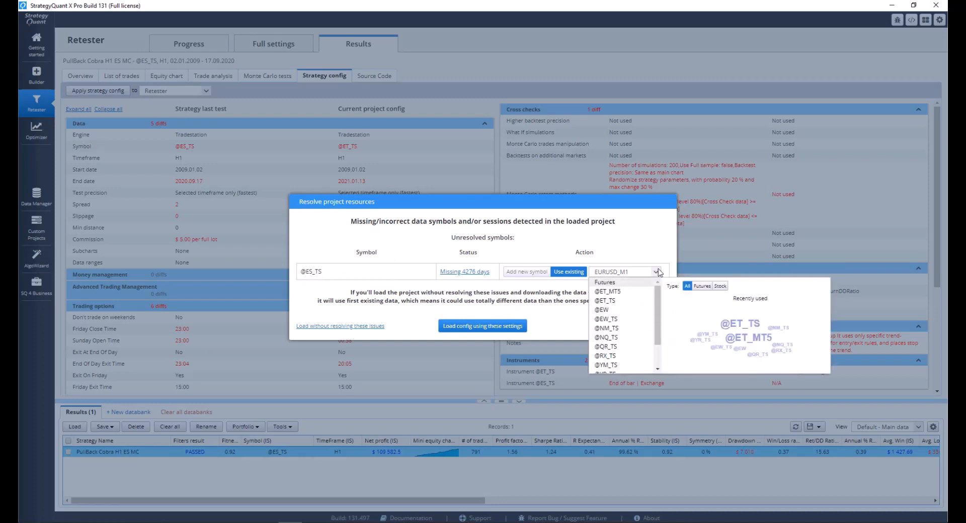
click(609, 300)
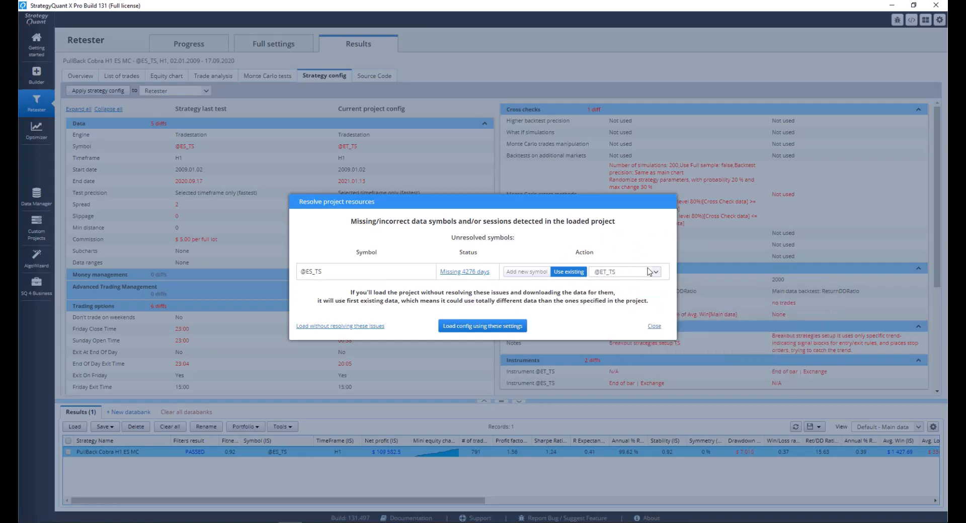
click(501, 327)
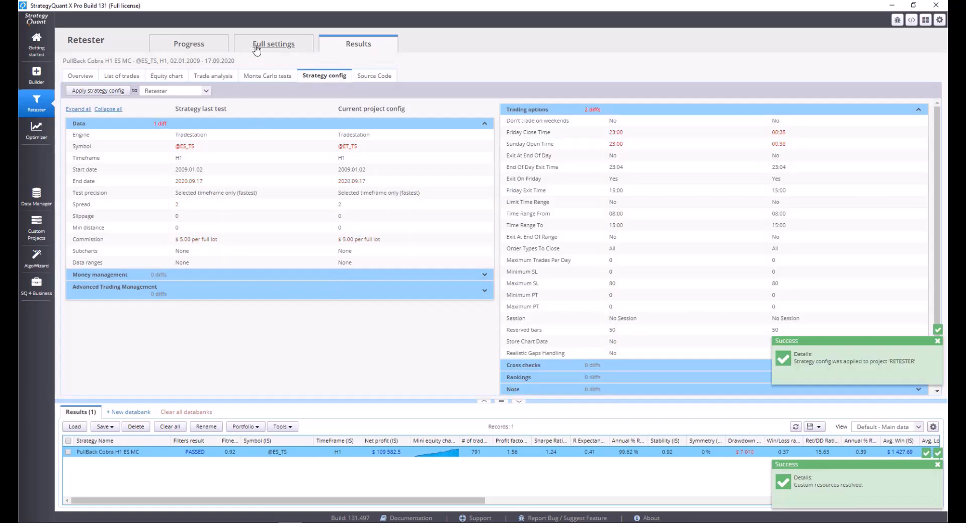
Set the Retester's size-based commission to $1 per full lot
click(257, 48)
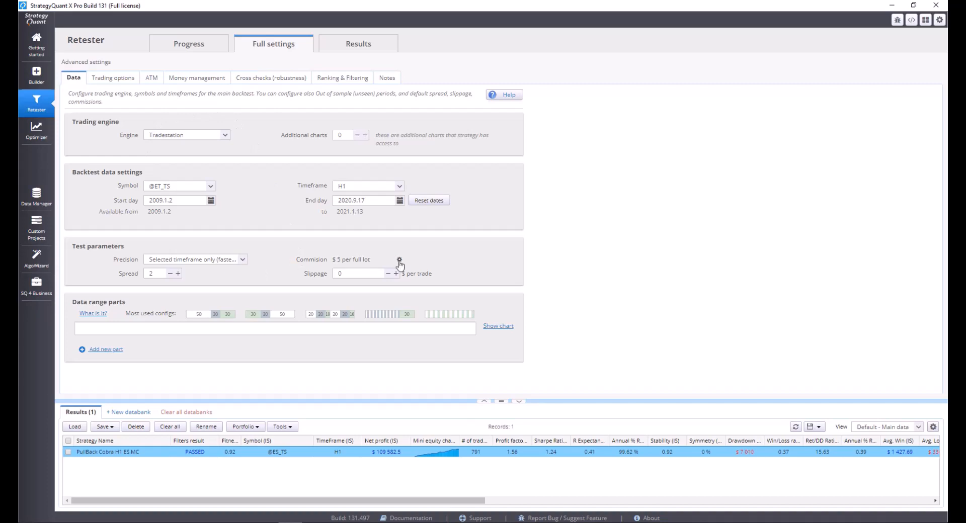
click(399, 260)
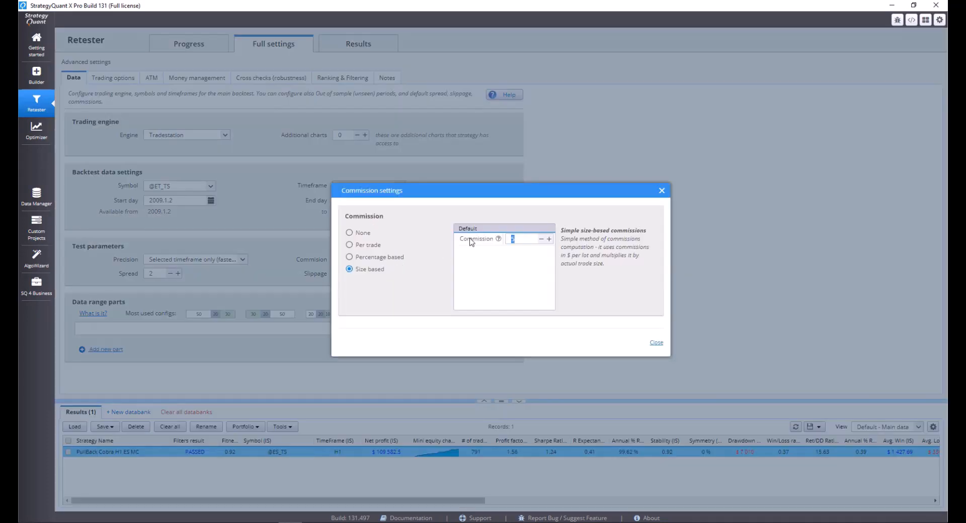
text(1)
click(657, 344)
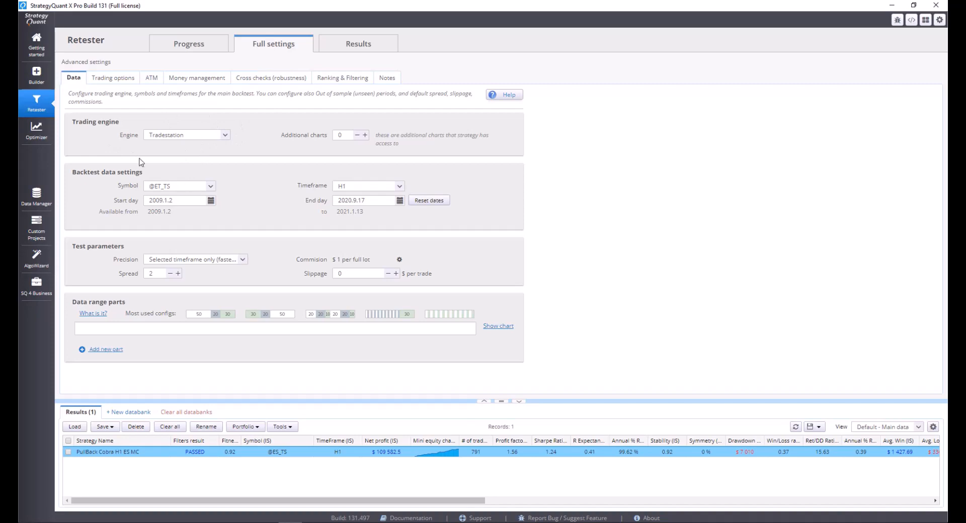
click(189, 45)
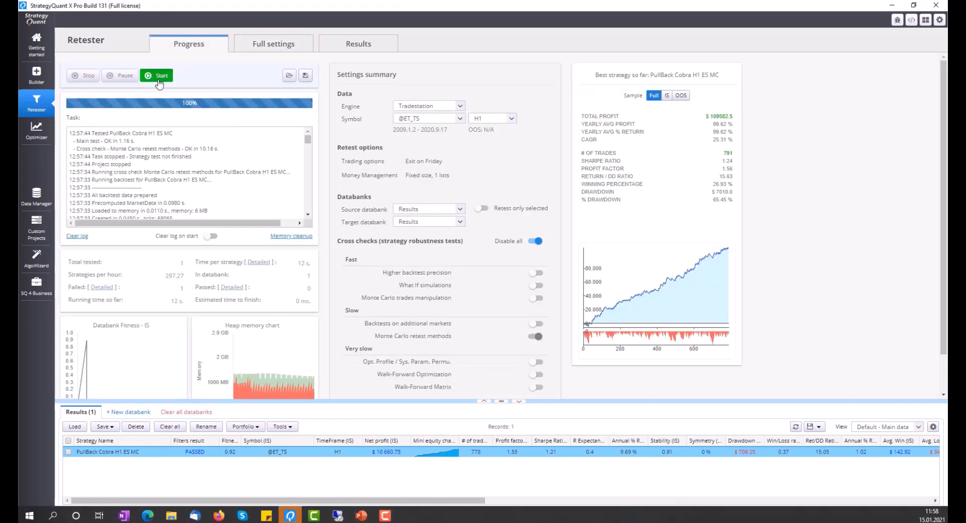
click(159, 82)
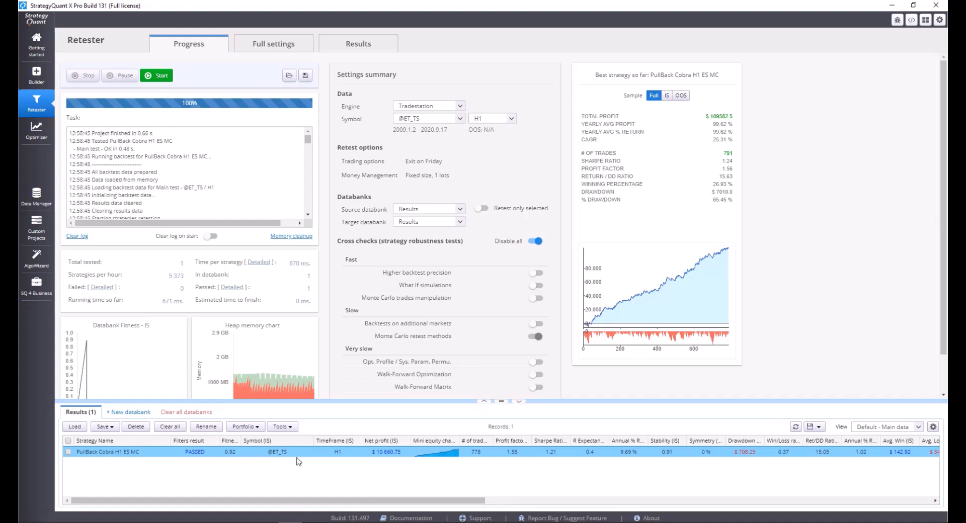
double_click(295, 454)
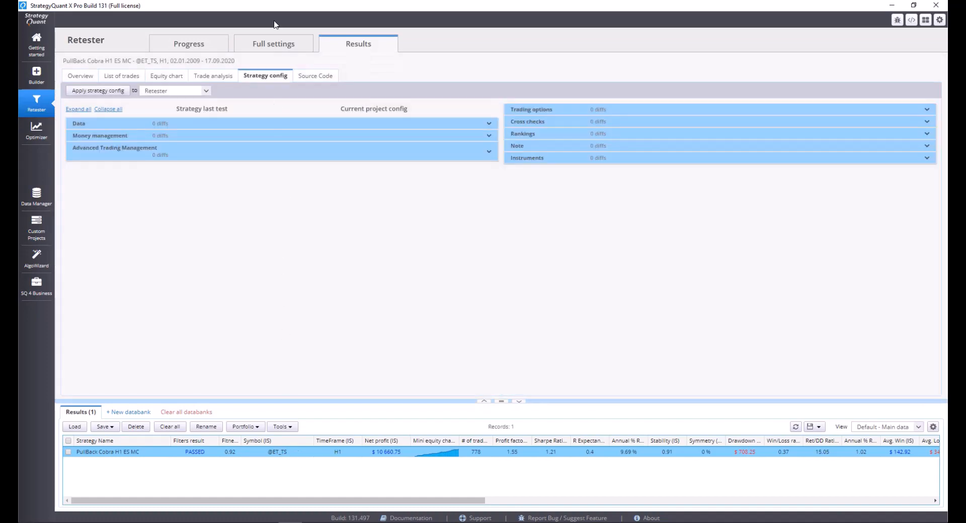
click(162, 79)
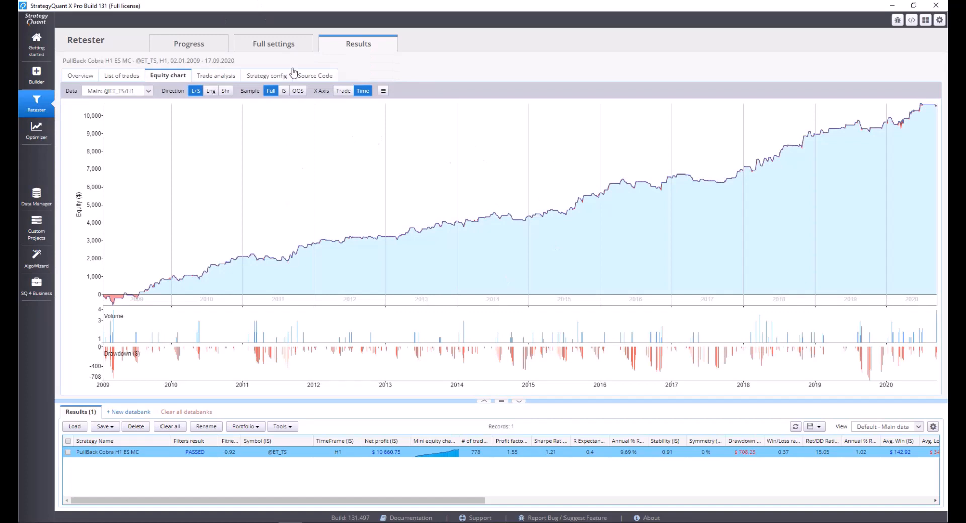
Display the strategy's source code as EasyLanguage for Tradestation / MultiCharts and copy it to the clipboard
click(306, 77)
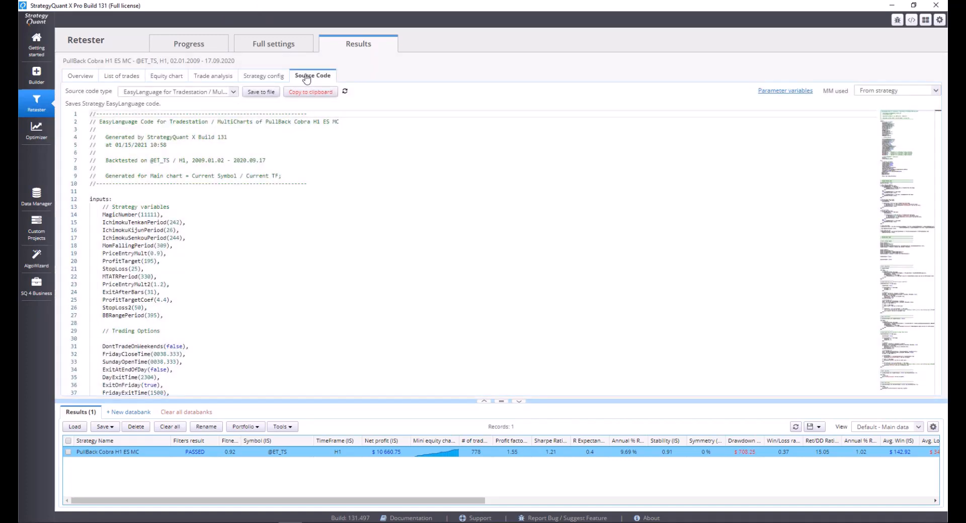
click(234, 92)
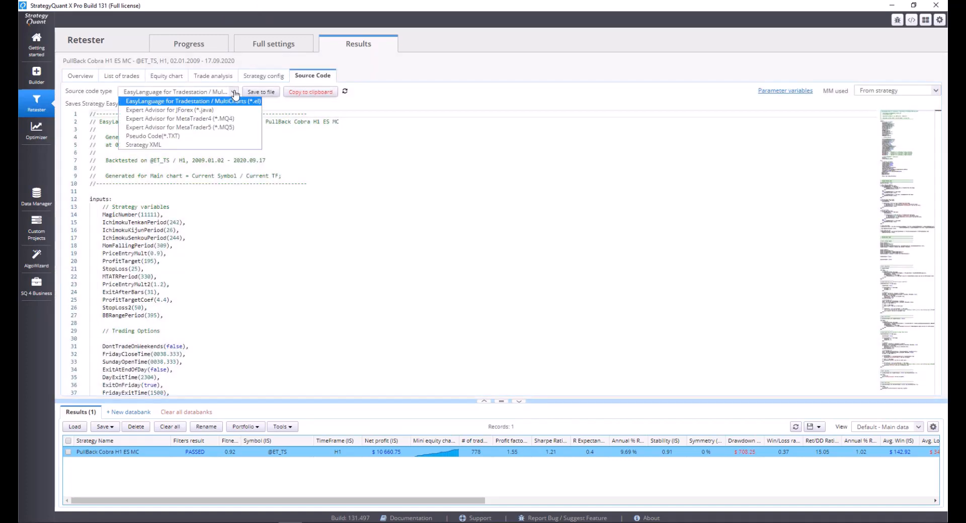
click(202, 101)
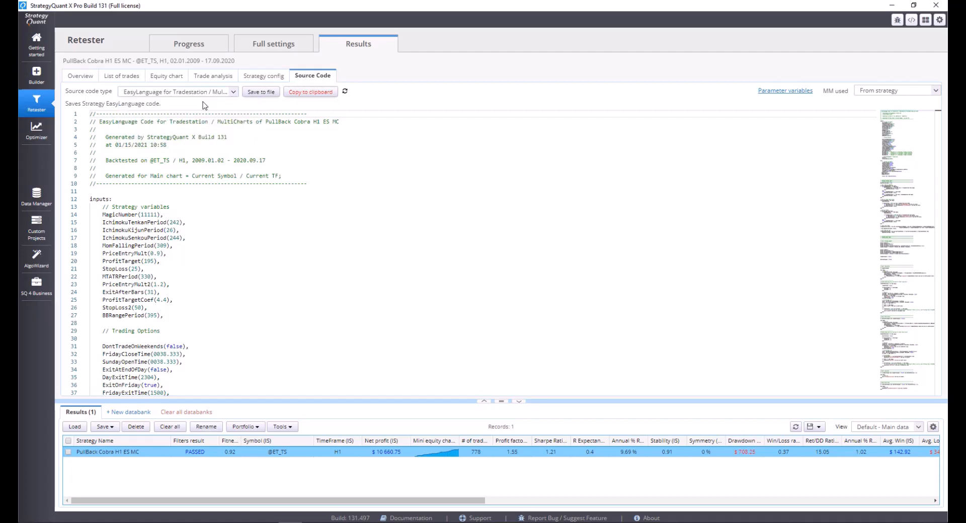
click(296, 95)
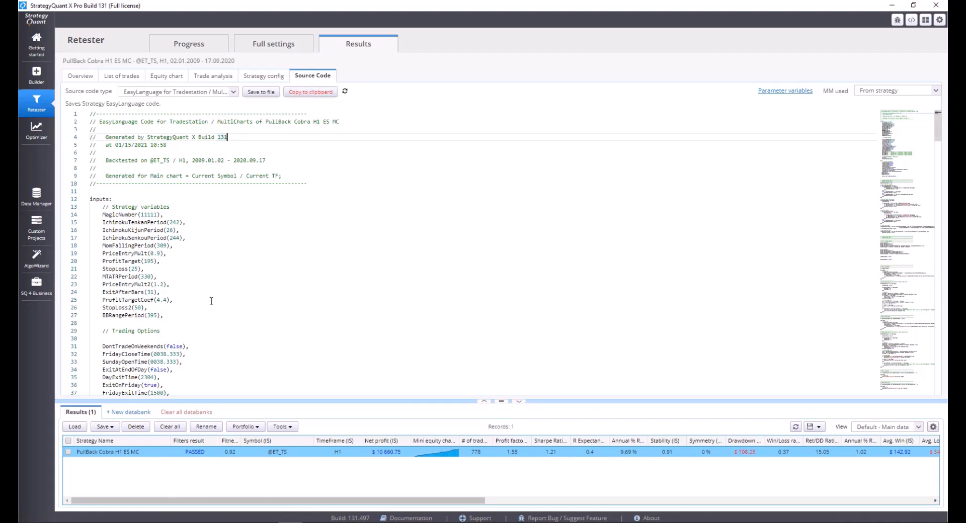
click(306, 93)
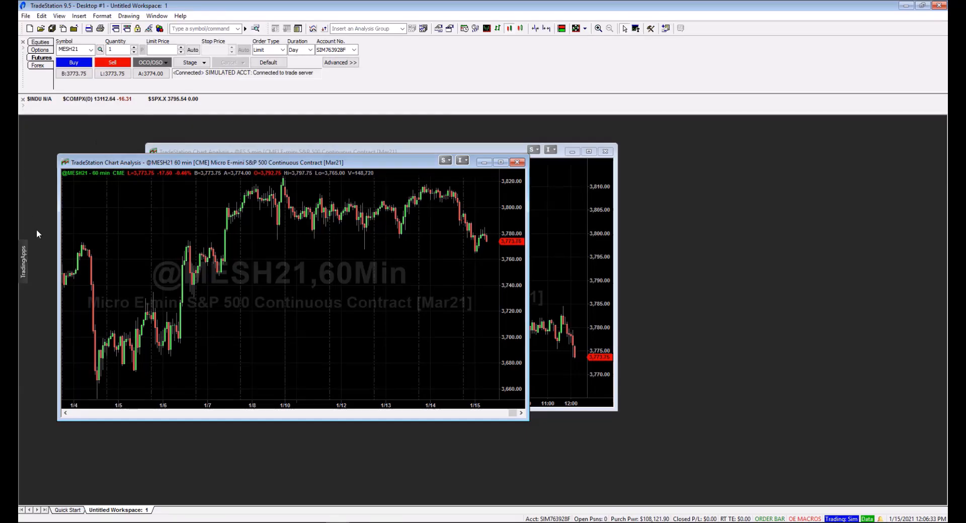
In TradeStation, open the EasyLanguage development environment and create a new strategy named MES_cobra with the template Buy next bar at market
click(25, 263)
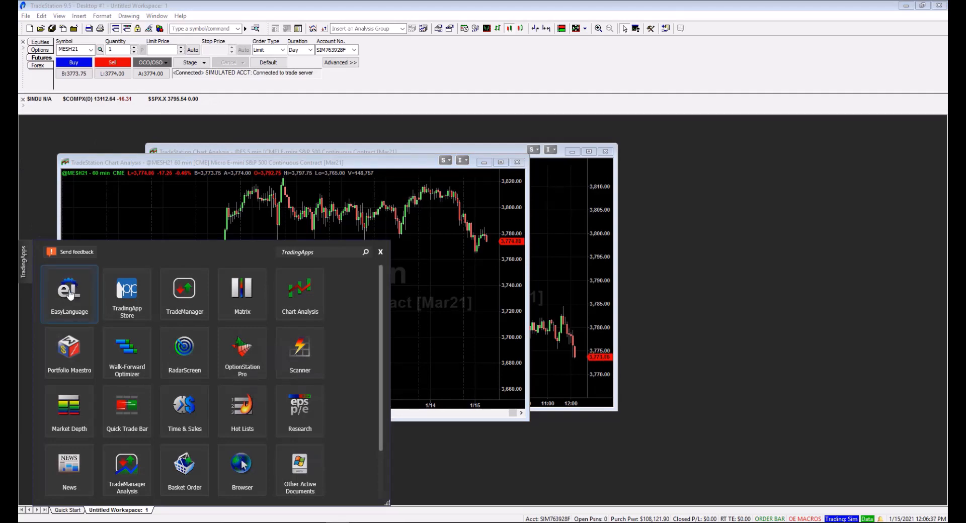
click(69, 295)
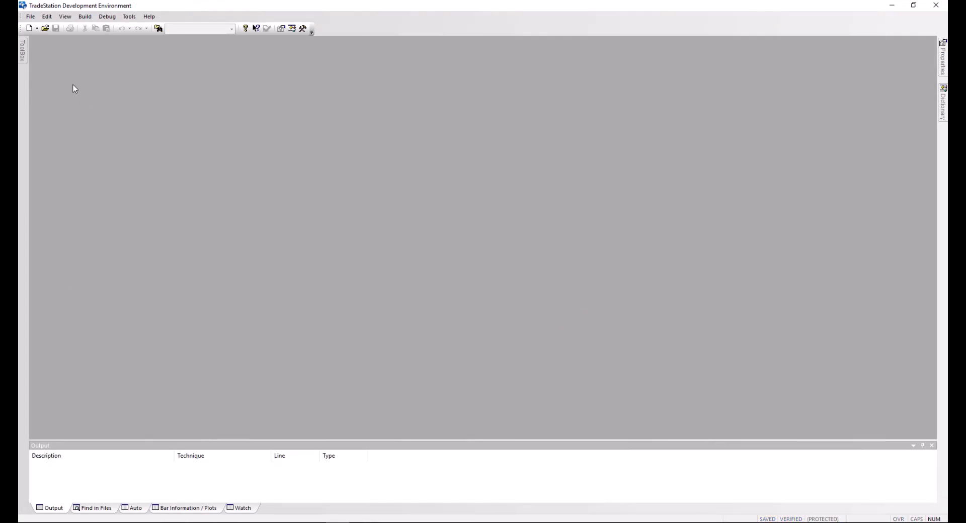
click(36, 28)
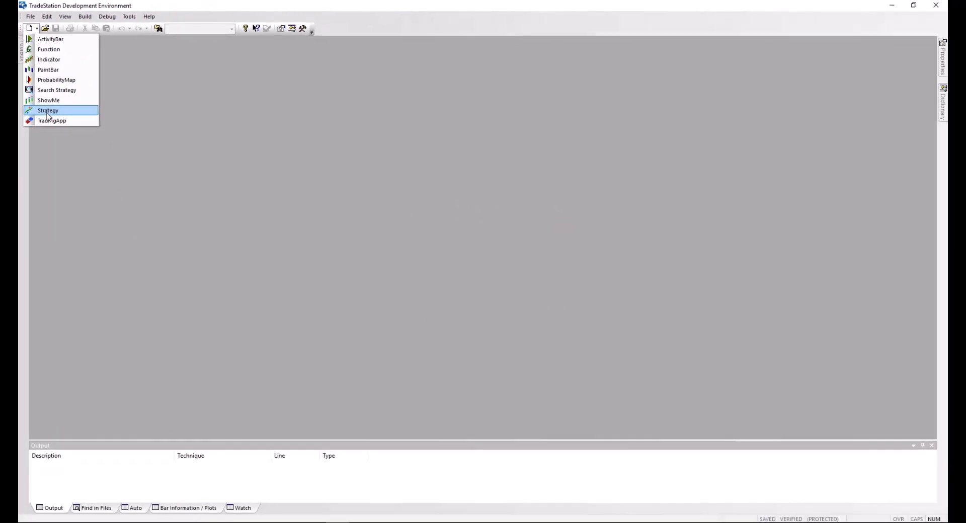
click(48, 111)
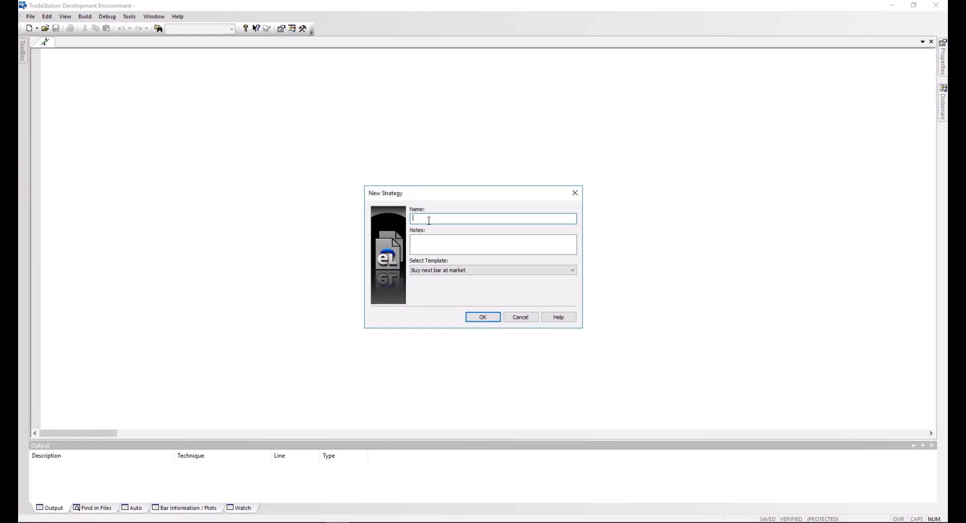
text(MES)
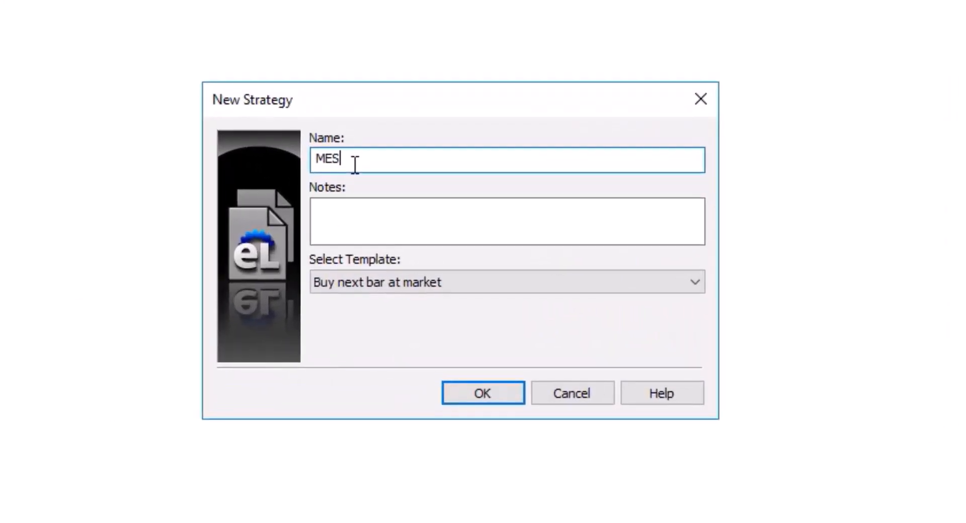
text(_cobra)
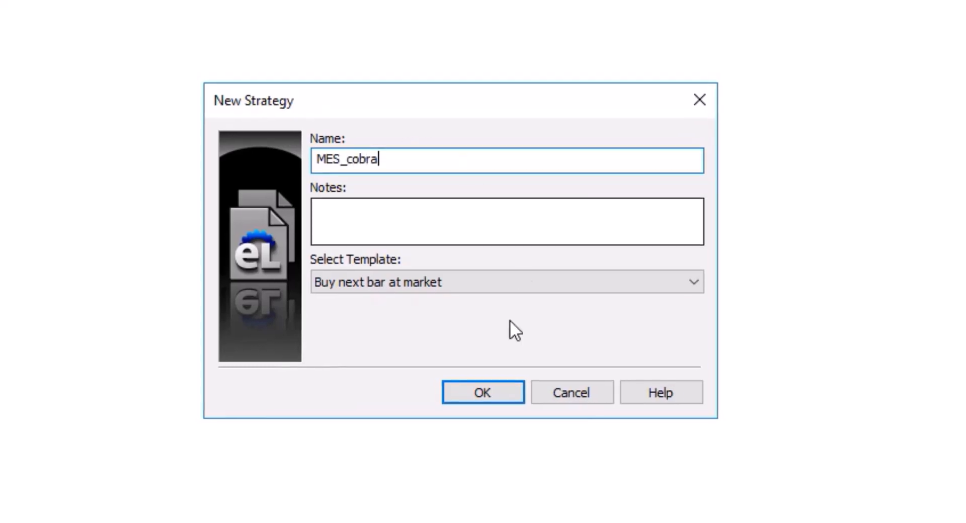
click(482, 392)
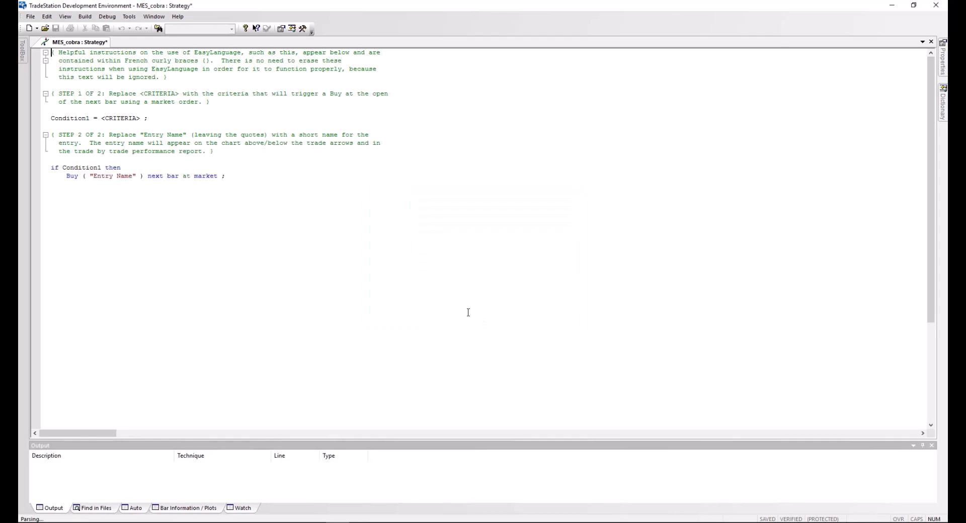
Replace all the template code in the MES_cobra strategy with the copied StrategyQuant EasyLanguage code
click(289, 207)
key(shift+Up)
key(shift+Up)
key(shift+Up)
key(shift+Up)
key(shift+Up)
key(shift+Up)
key(shift+Up)
key(shift+Up)
key(shift+Up)
key(shift+Up)
key(shift+Up)
key(shift+Up)
key(shift+Up)
key(shift+Up)
key(shift+Up)
key(shift+Up)
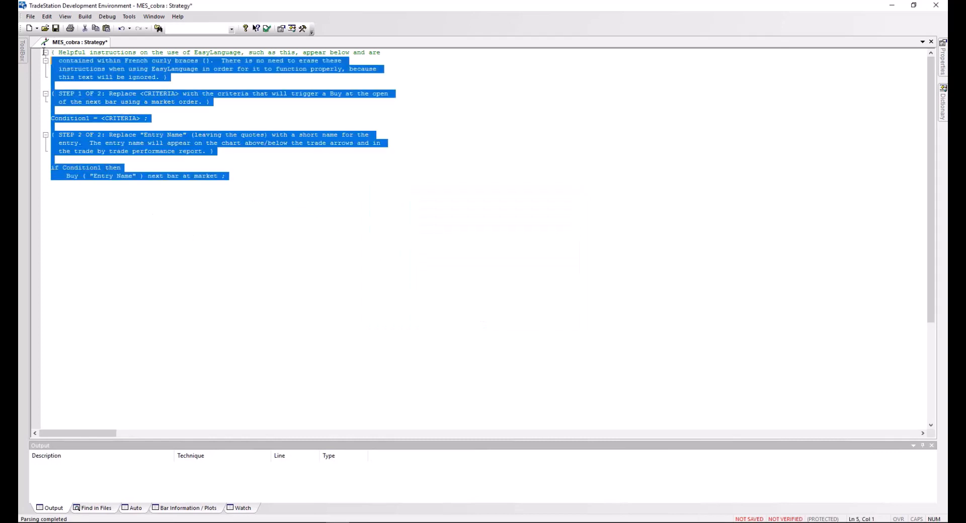
key(Delete)
right_click(175, 117)
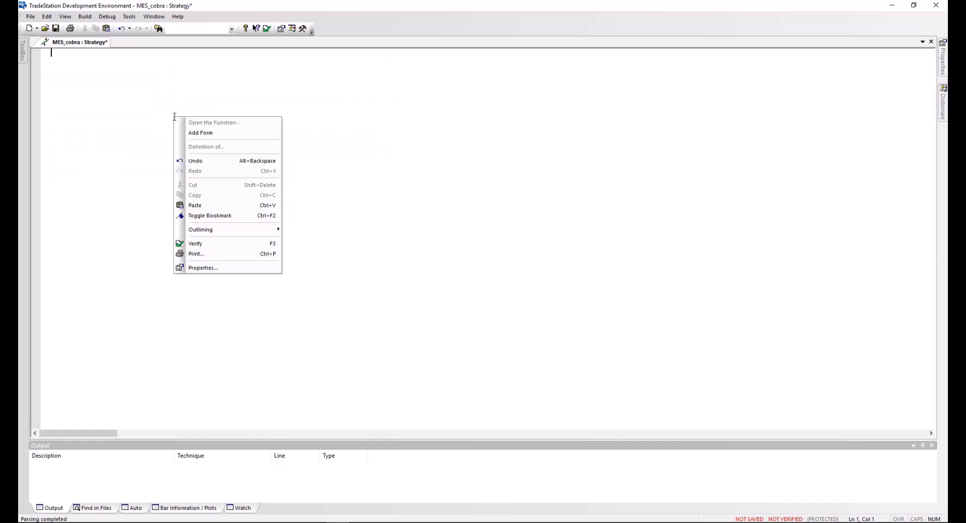
click(195, 207)
scroll(235, 236, up, 15)
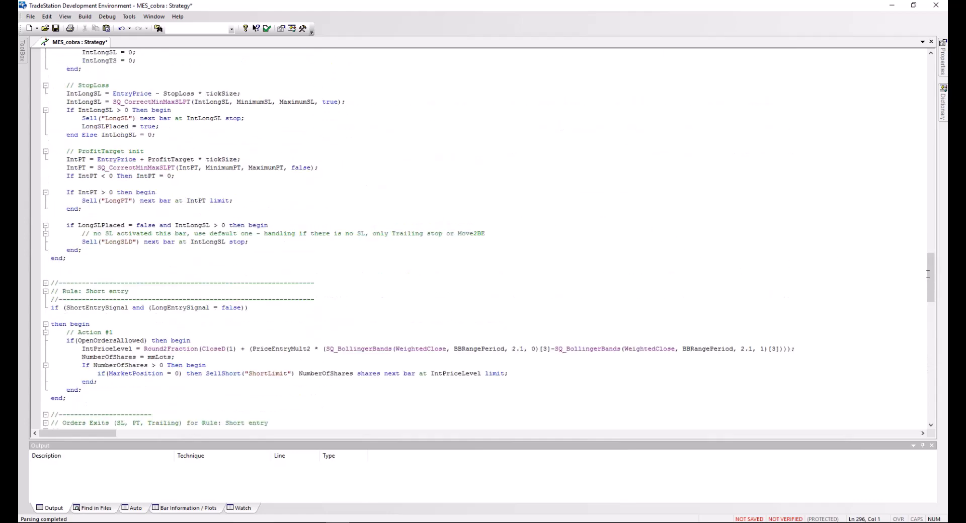
drag(931, 260, 931, 62)
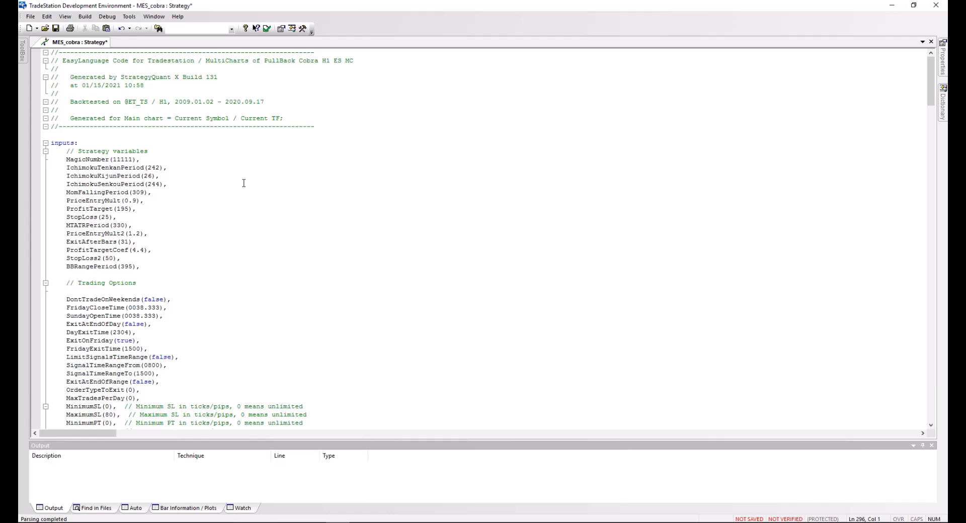
Verify the MES_cobra strategy code, acknowledge the recalculation notice and return to the TradeStation charts
click(267, 29)
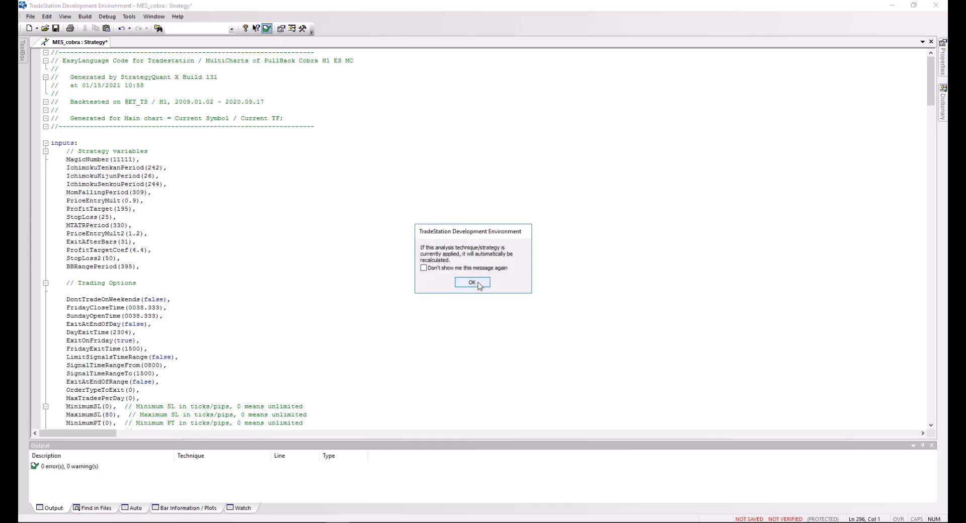
click(478, 284)
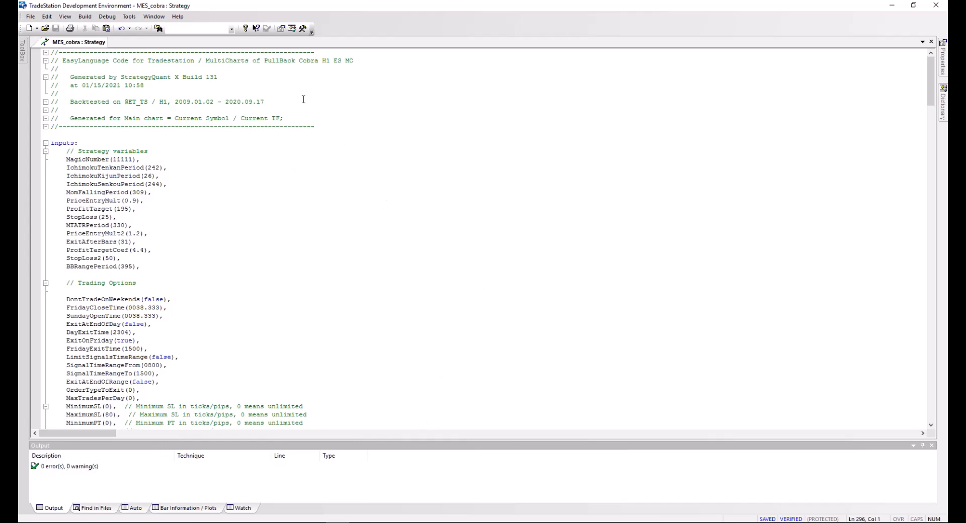
click(891, 5)
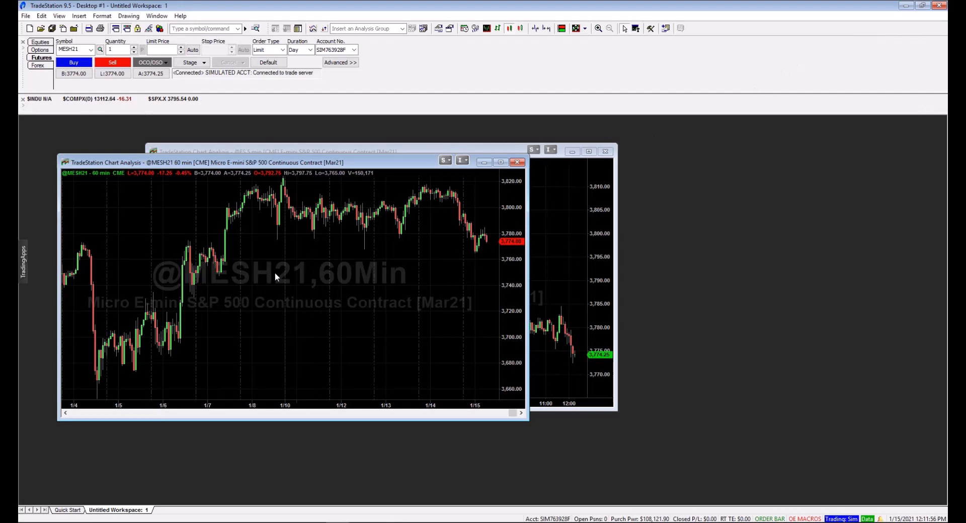
right_click(275, 274)
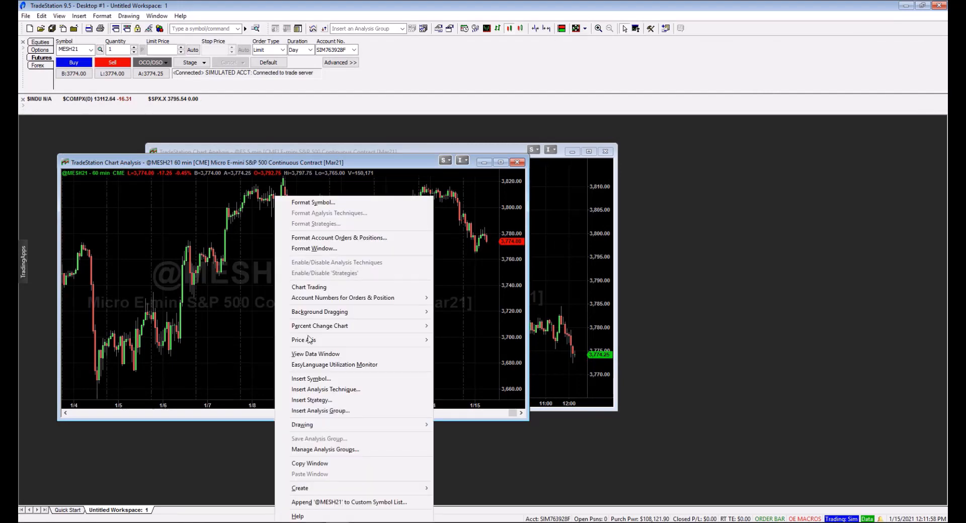
click(327, 400)
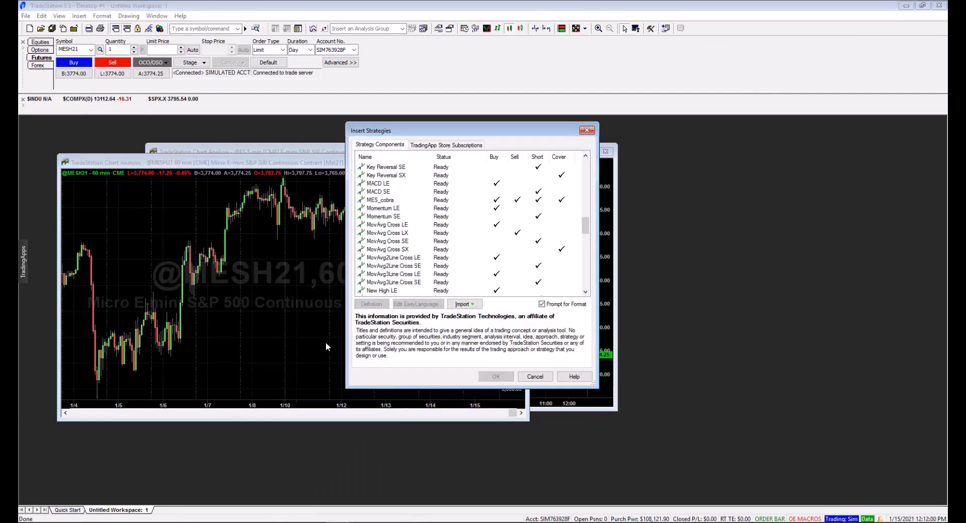
click(378, 202)
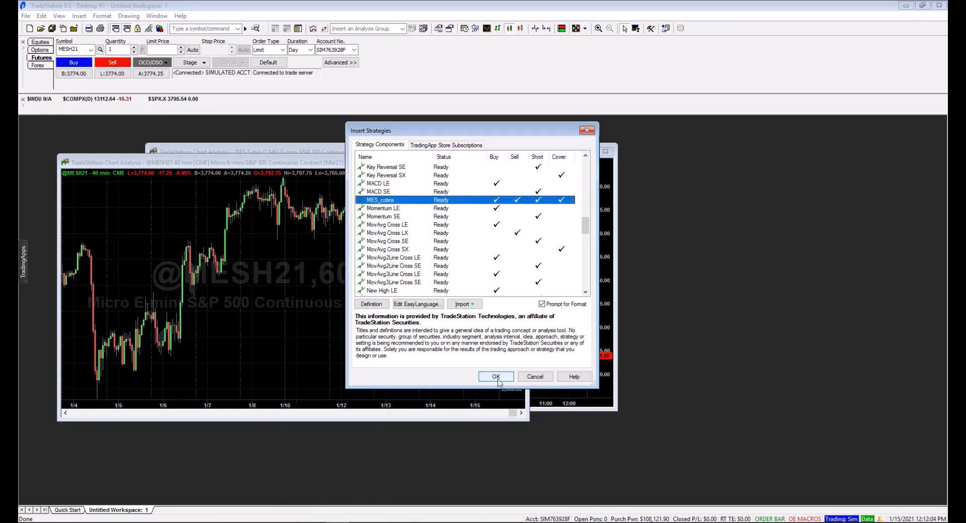
click(496, 377)
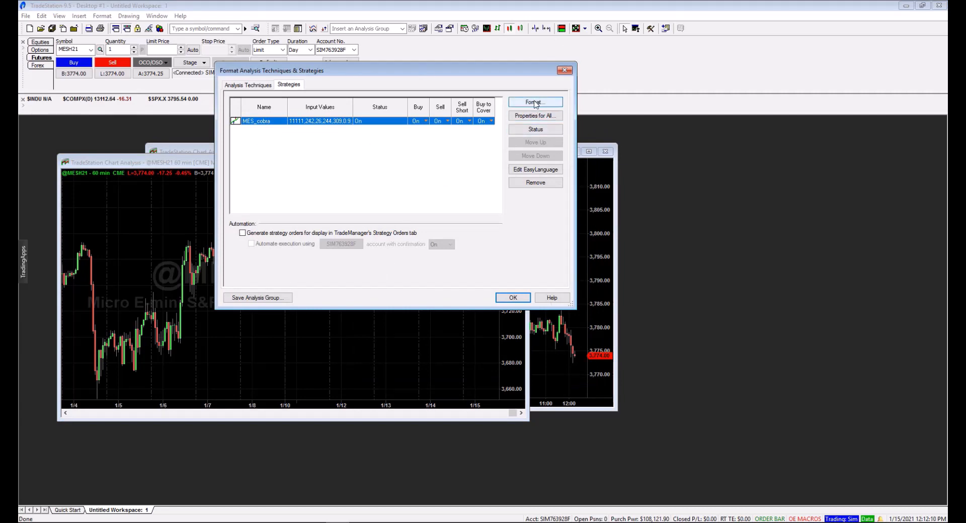
Set the maximum number of bars study will reference to 400 for all strategies on the chart and apply the strategy settings
click(538, 117)
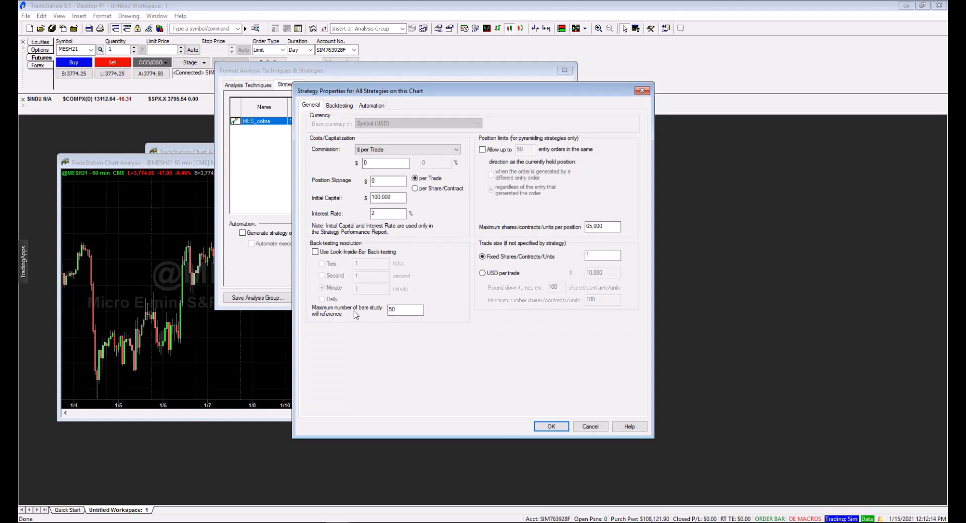
drag(401, 312, 377, 310)
text(400)
click(550, 427)
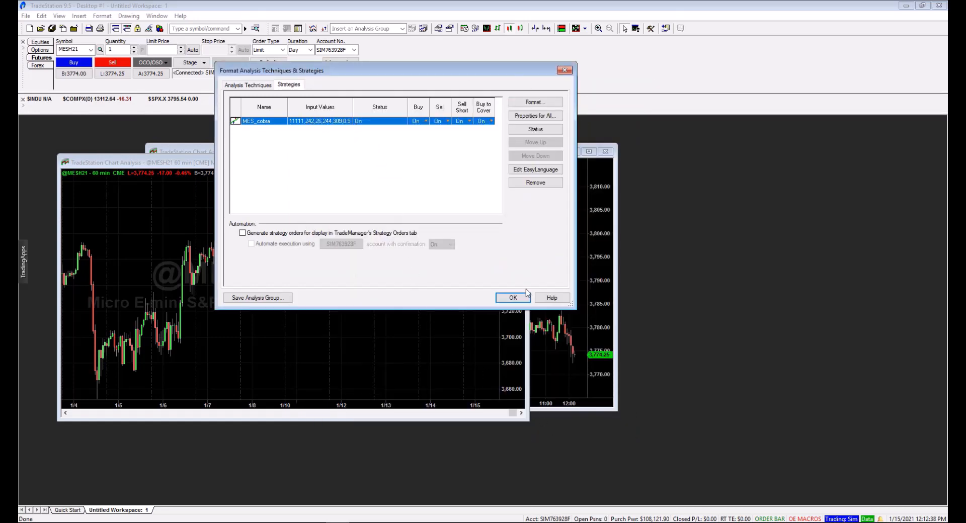
click(512, 299)
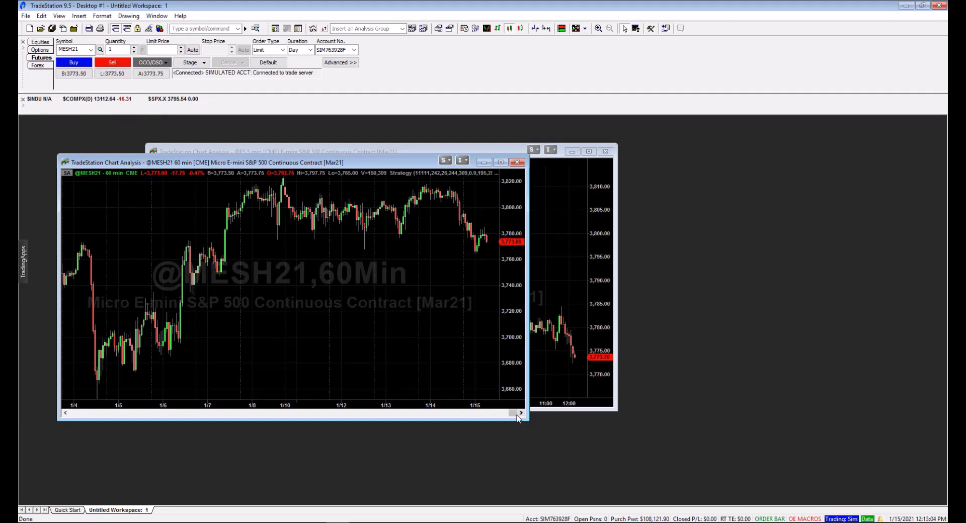
Review the performance summary and equity curve line in the chart's Strategy Performance Report, closing the report when done
mouse_move(512, 413)
mouse_down()
mouse_move(483, 414)
mouse_move(530, 411)
mouse_up()
click(59, 15)
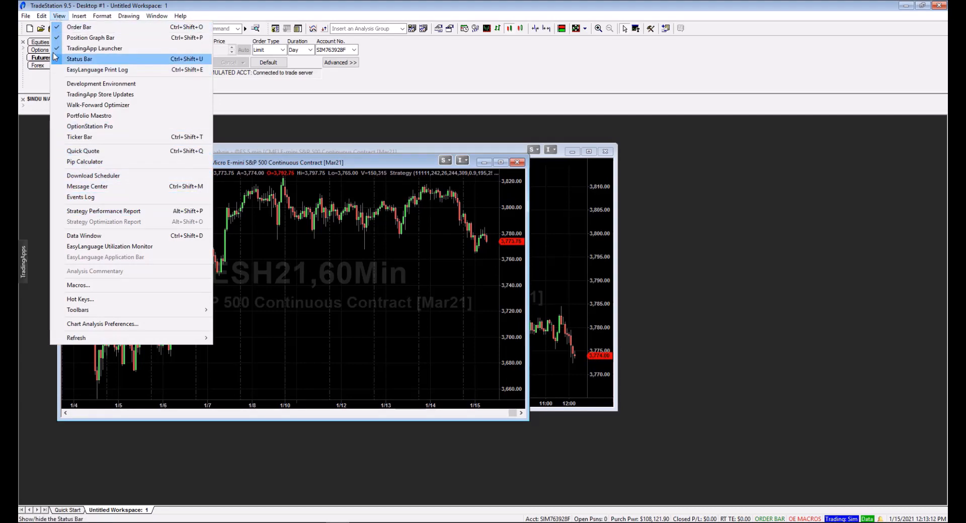
click(121, 214)
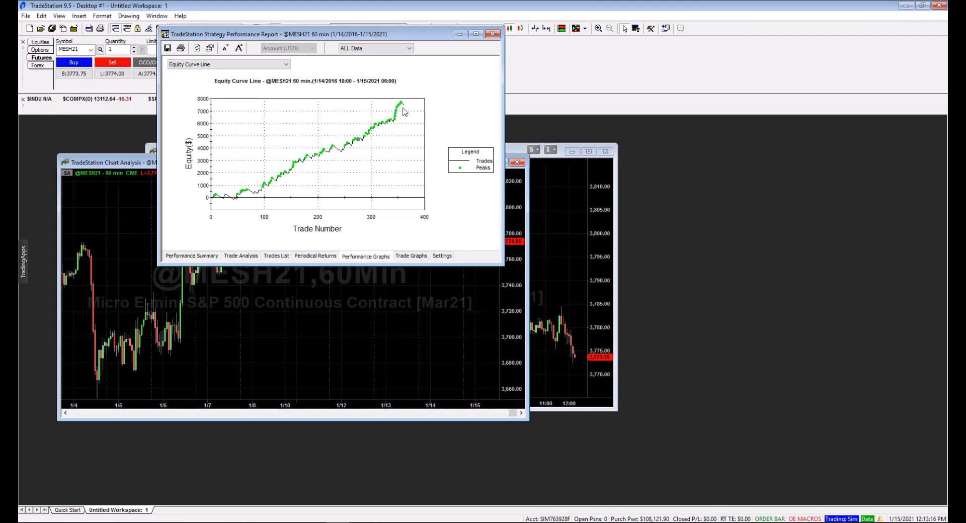
click(207, 256)
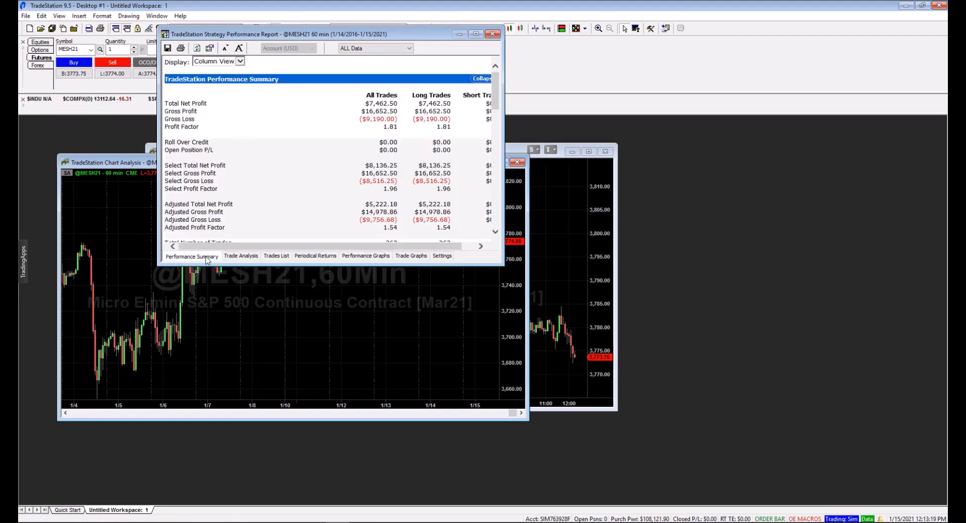
click(360, 257)
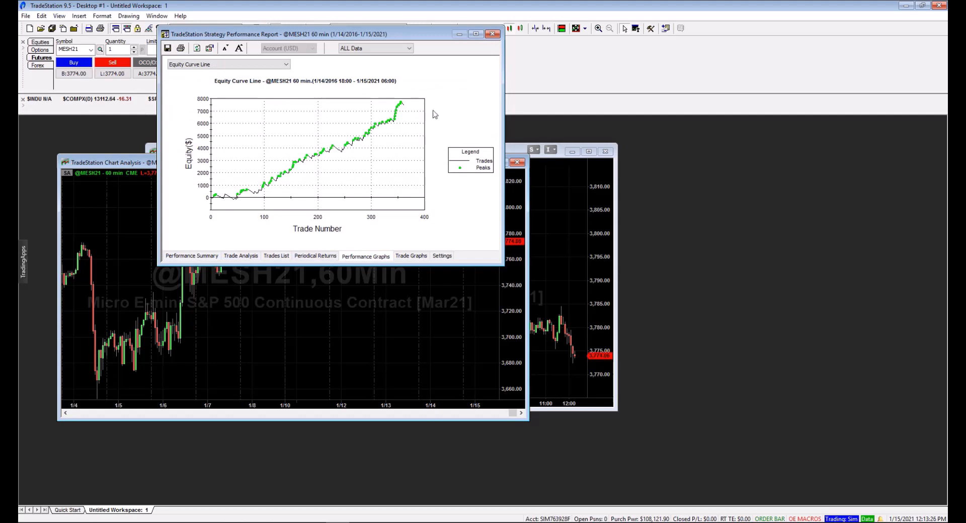
click(492, 33)
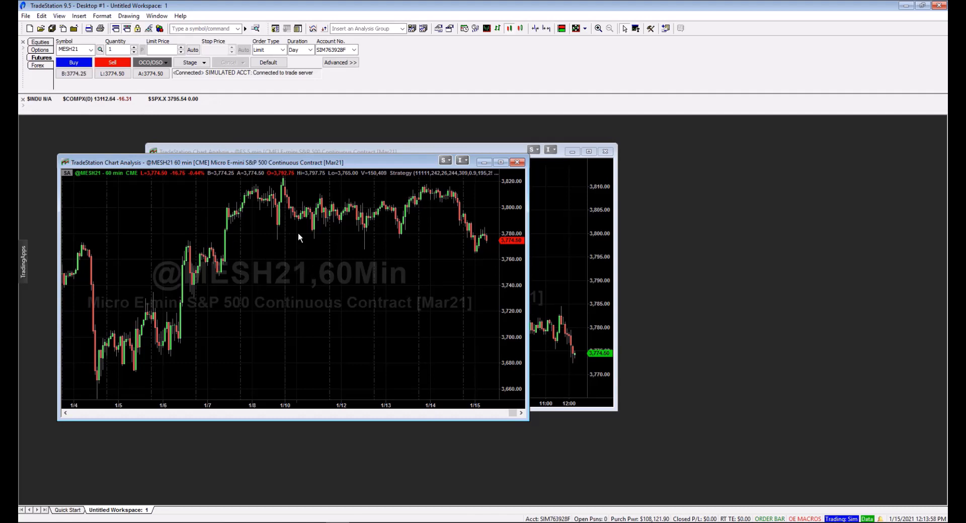
drag(261, 158, 324, 156)
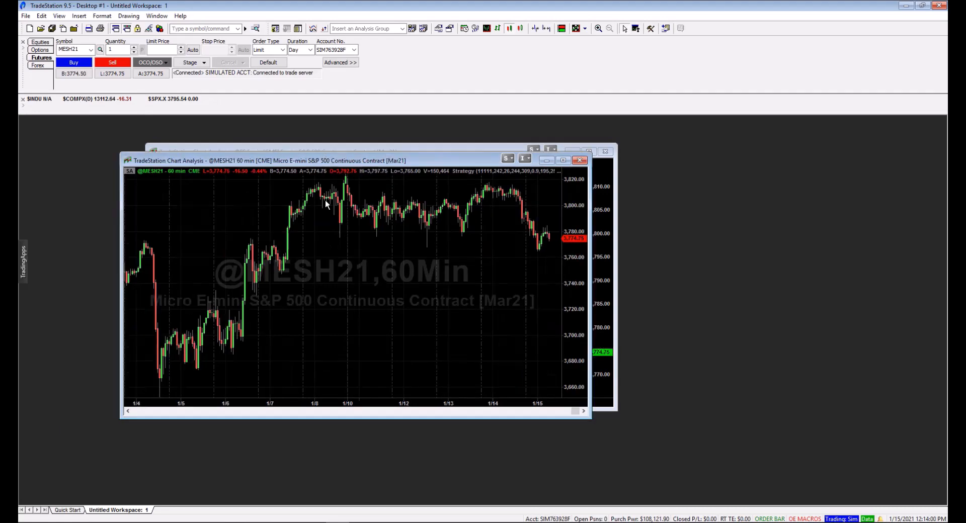
right_click(329, 264)
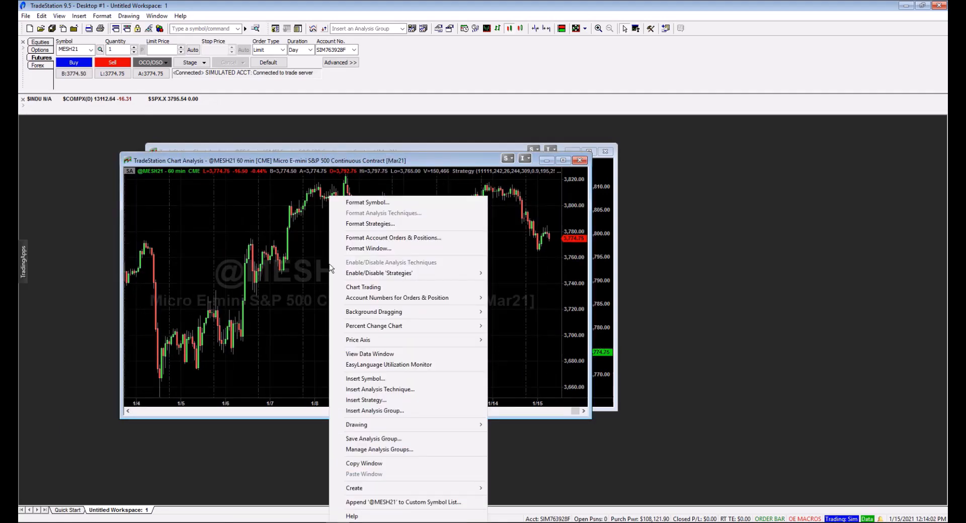
click(366, 224)
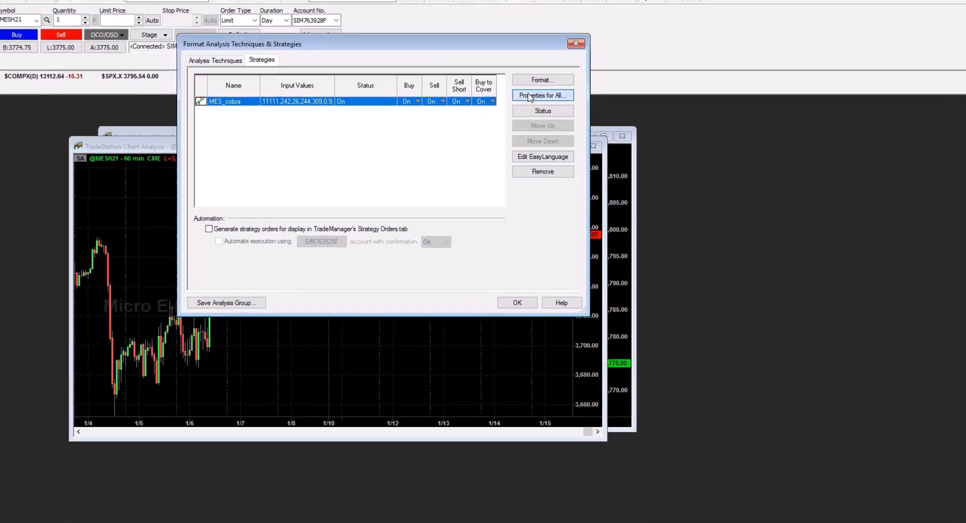
click(535, 115)
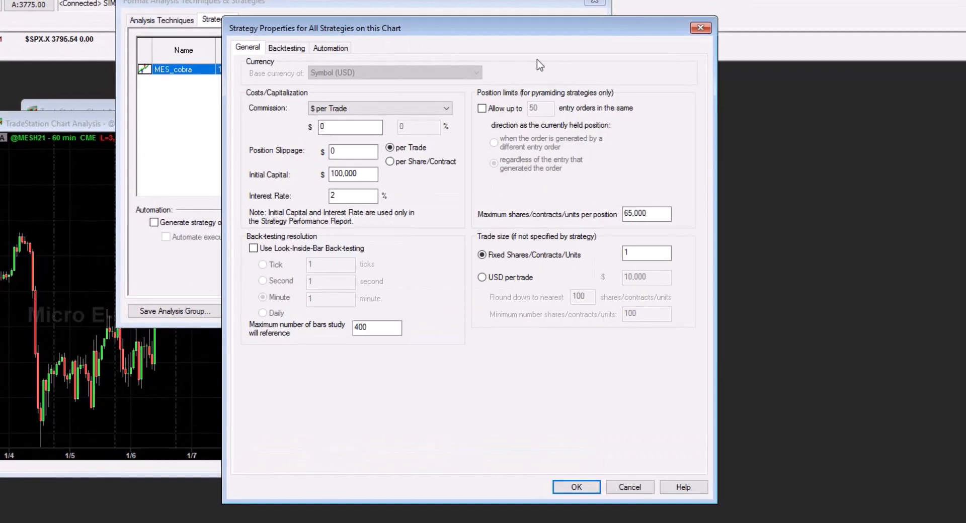
click(324, 51)
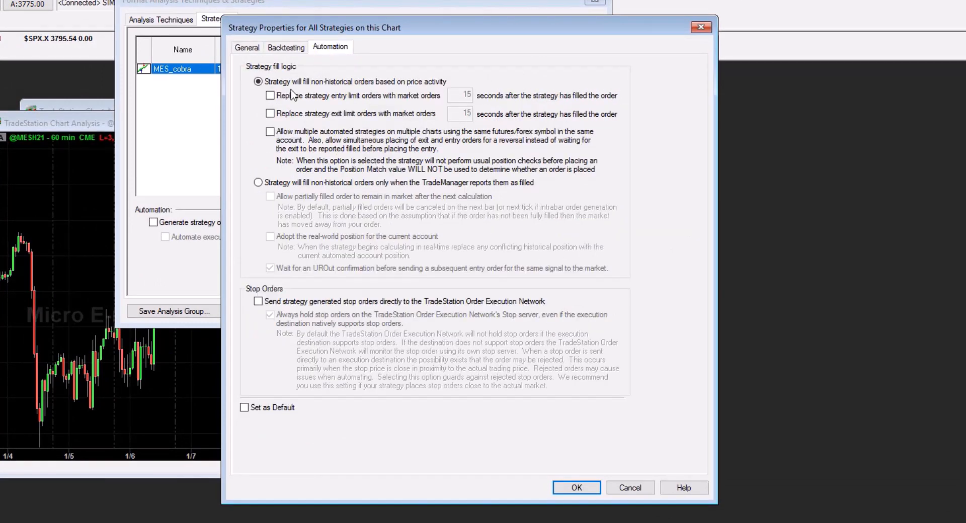
click(258, 182)
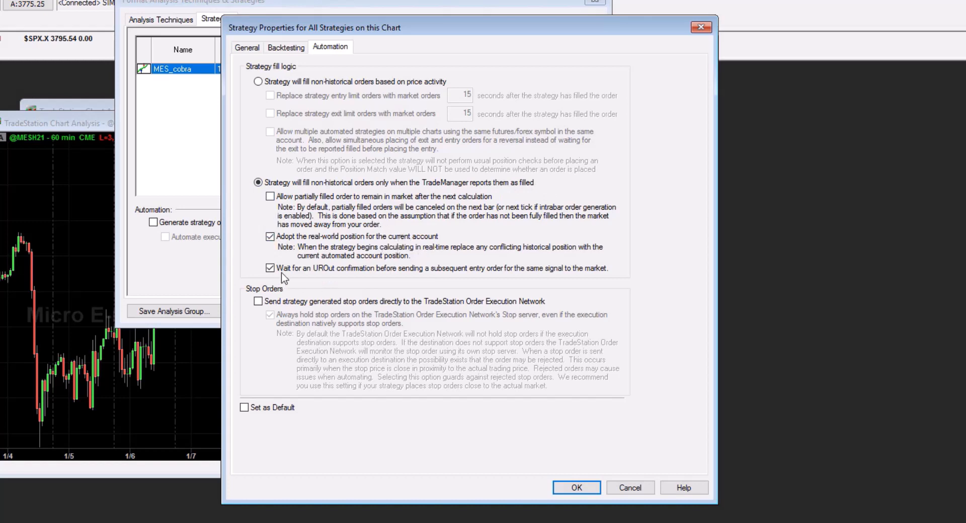
Enable sending strategy generated stop orders directly to the TradeStation Order Execution Network and apply the strategy properties
click(258, 302)
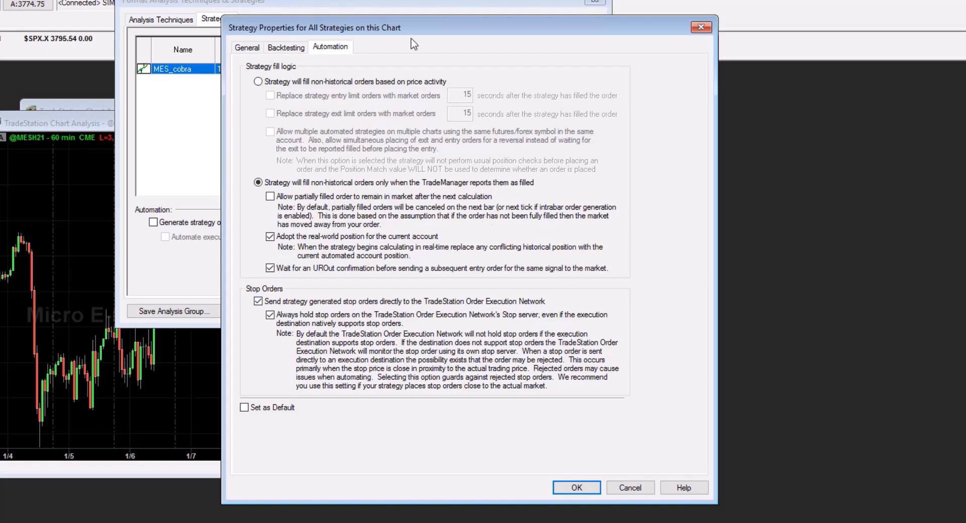
drag(422, 26, 402, 36)
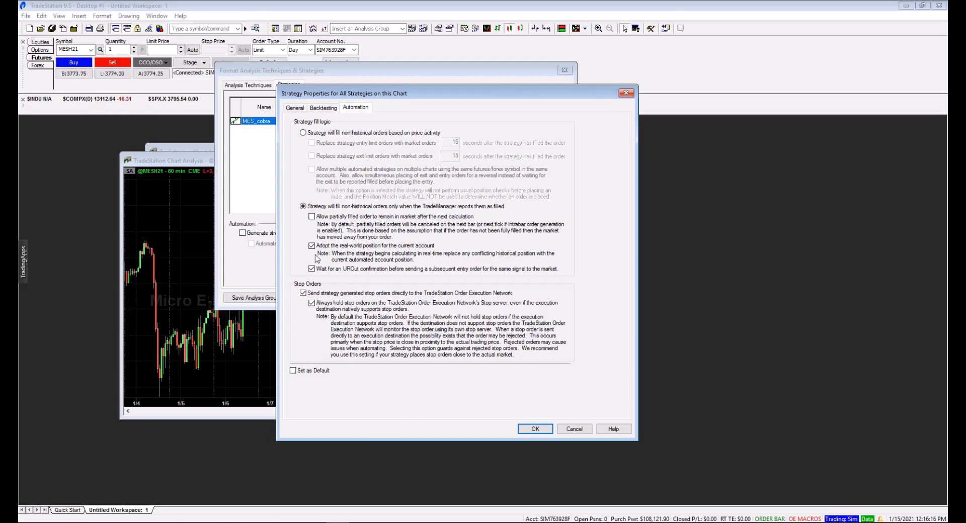
click(536, 429)
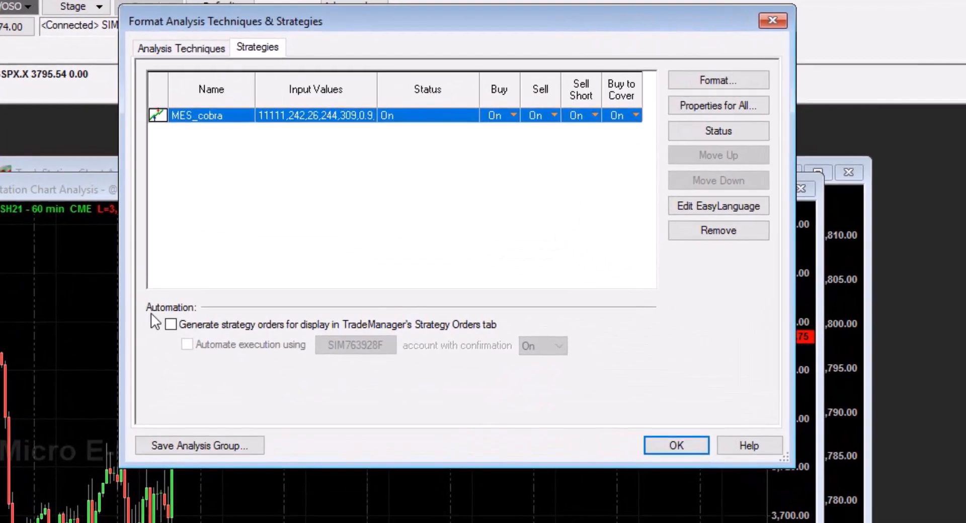
Enable generating strategy orders for TradeManager and automated execution on the simulated account, accepting the order generation agreement after reading it
click(170, 324)
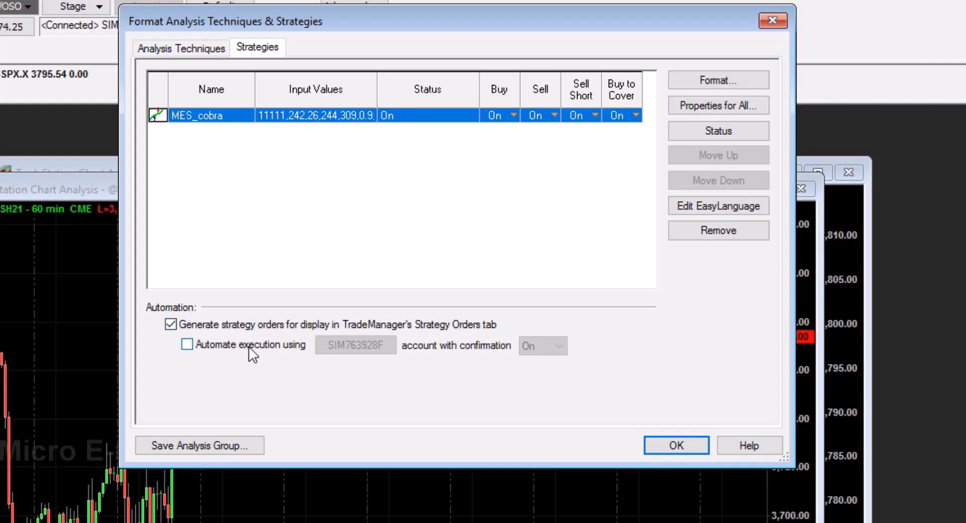
click(187, 345)
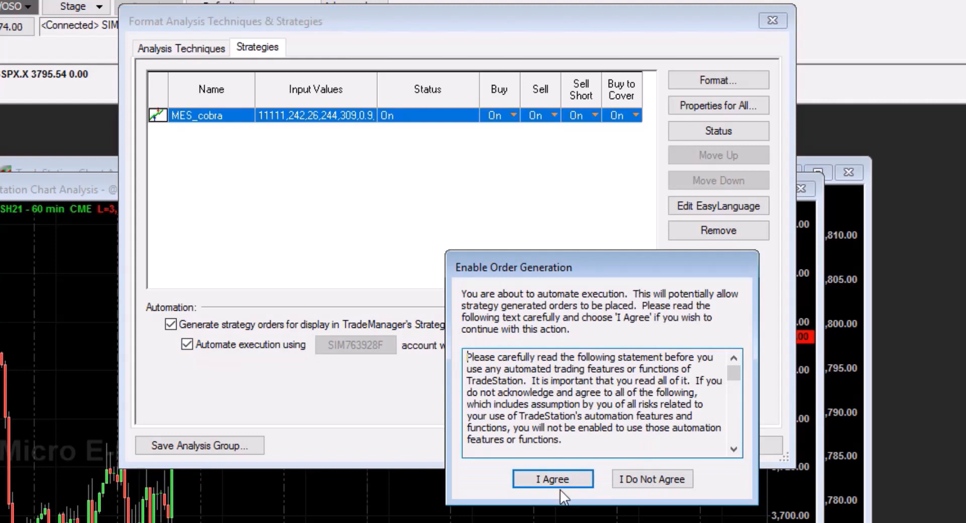
scroll(632, 391, down, 5)
scroll(633, 390, down, 3)
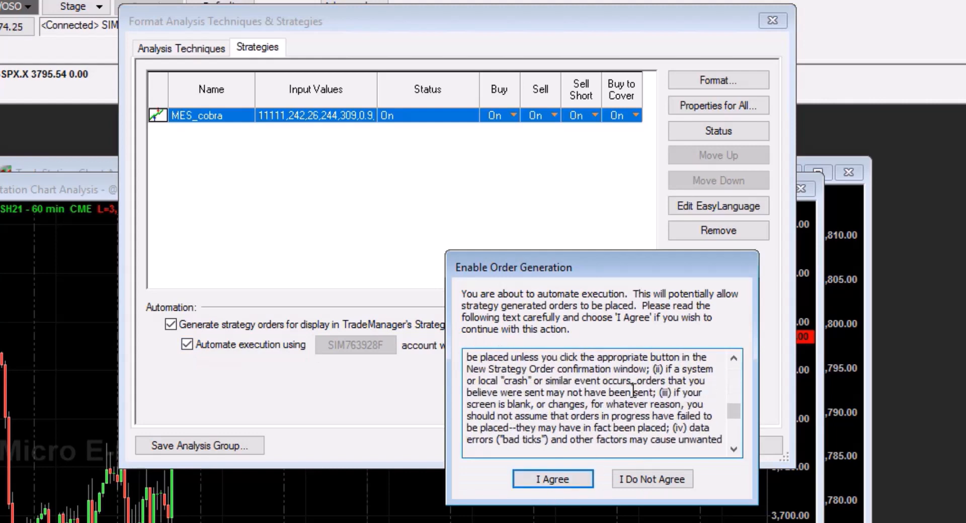
scroll(619, 403, up, 15)
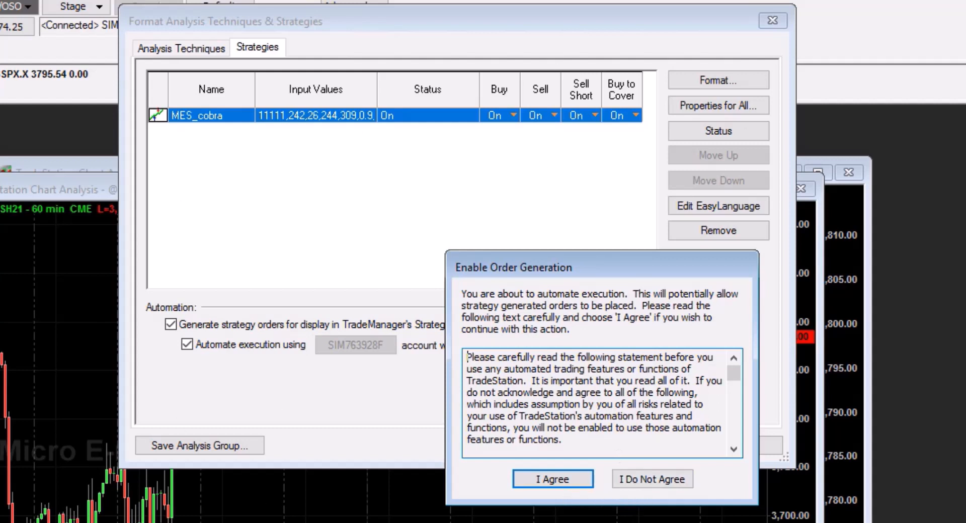
click(551, 483)
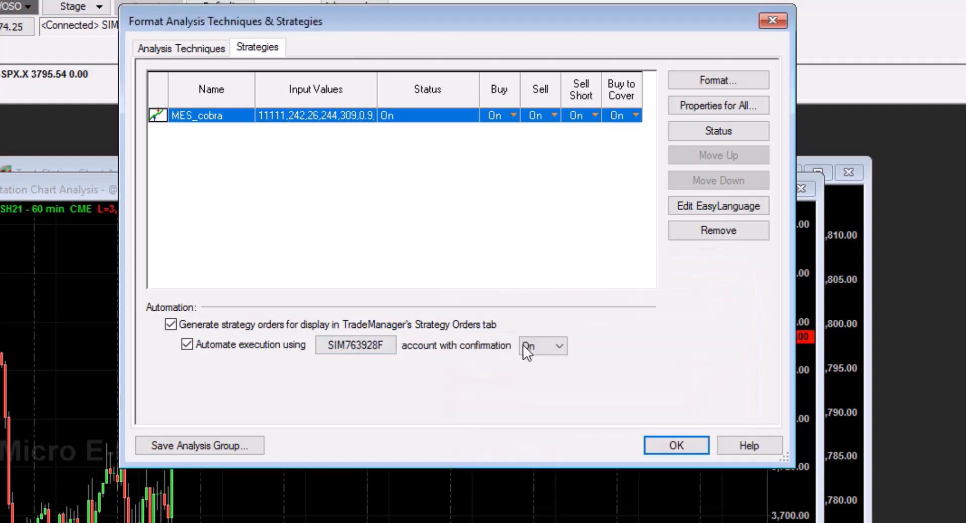
Set the automated execution confirmation to Off, agree to the disable confirmation statement and apply the strategy settings
click(542, 346)
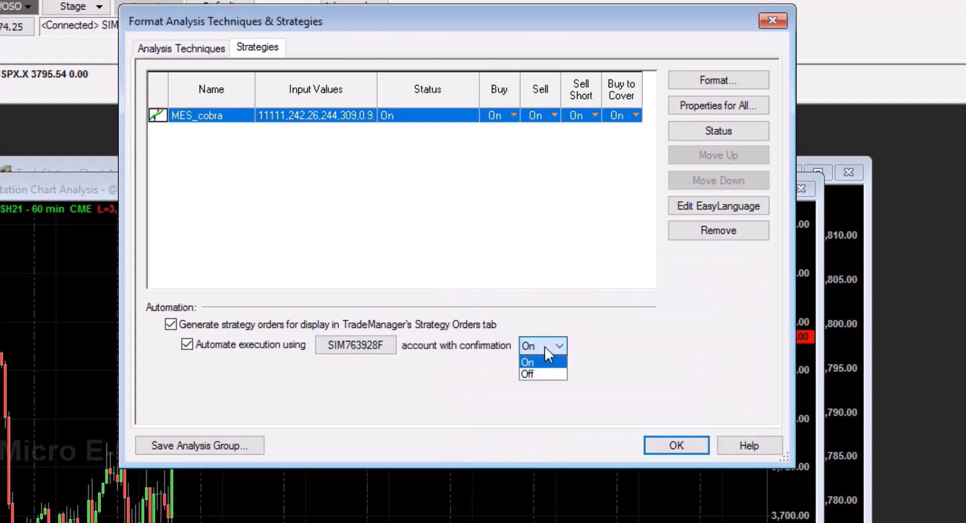
click(536, 372)
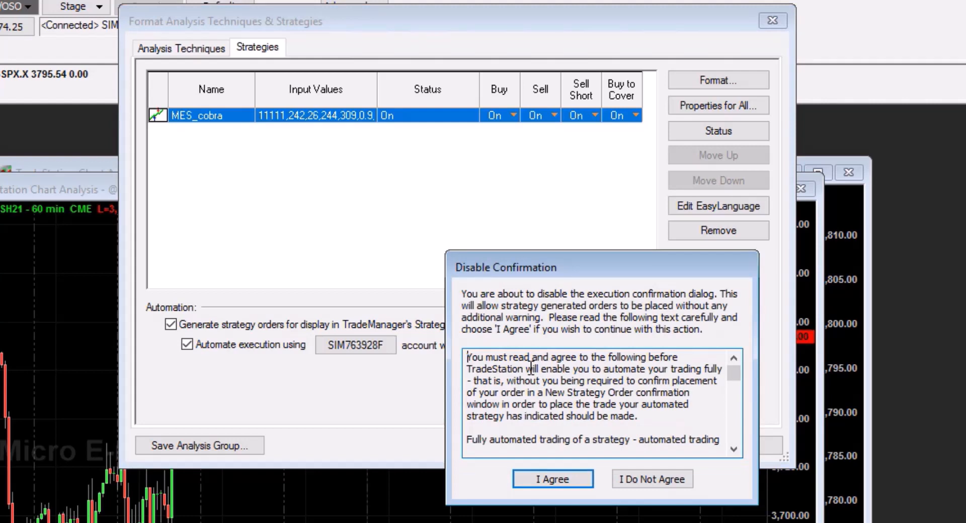
scroll(574, 368, down, 3)
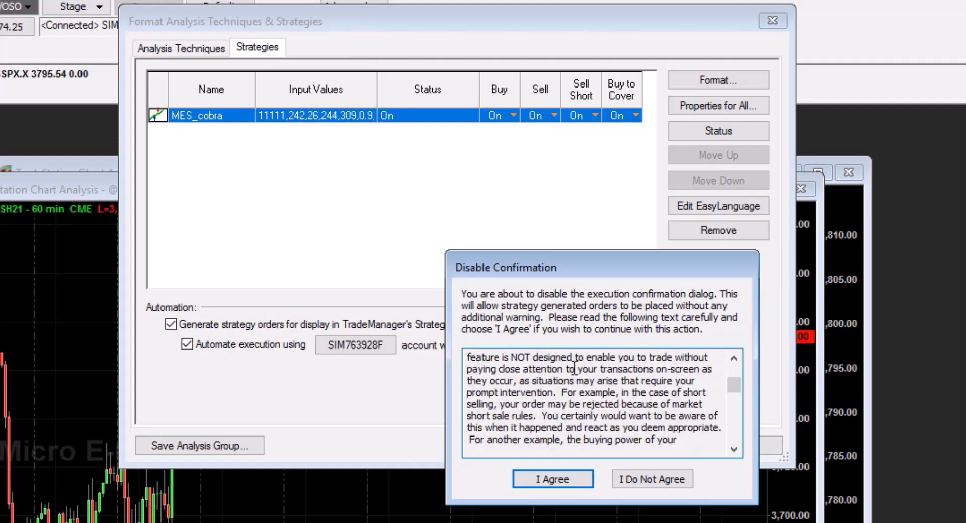
scroll(574, 368, down, 6)
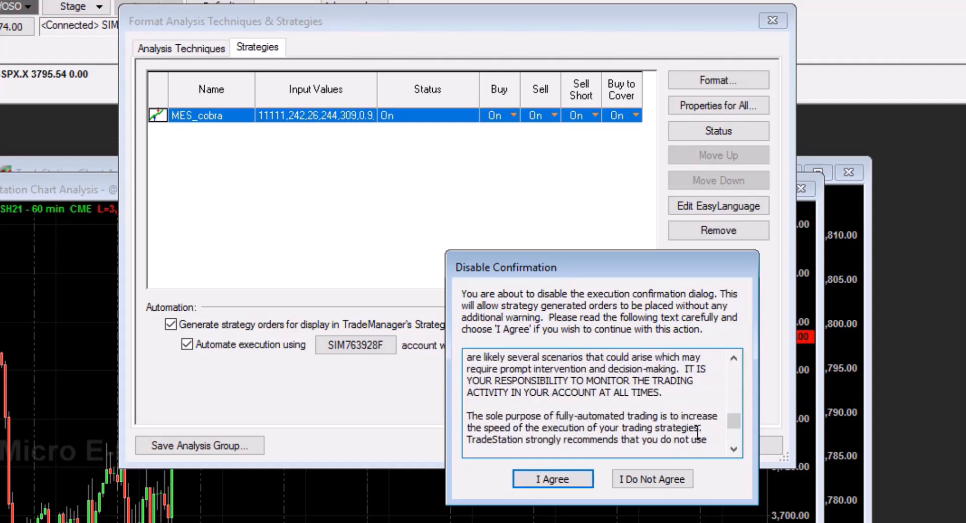
click(539, 475)
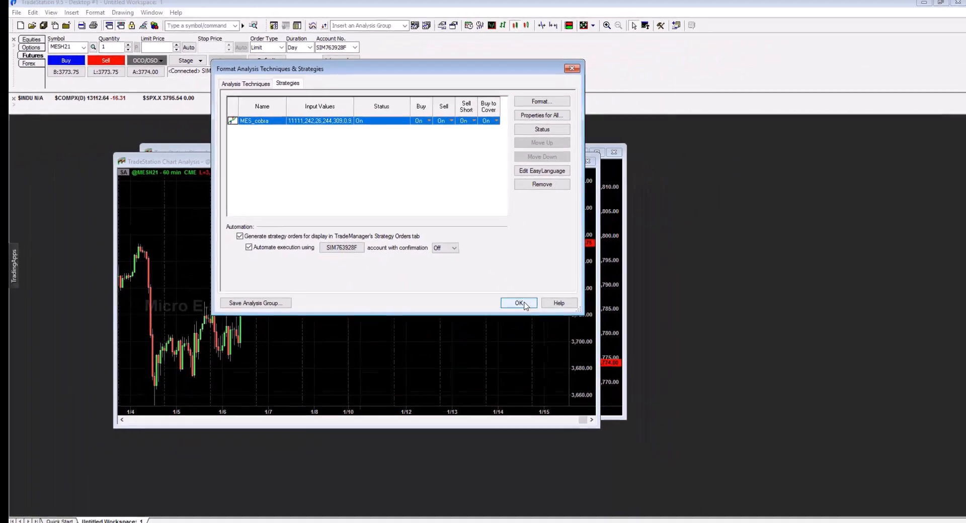
click(676, 446)
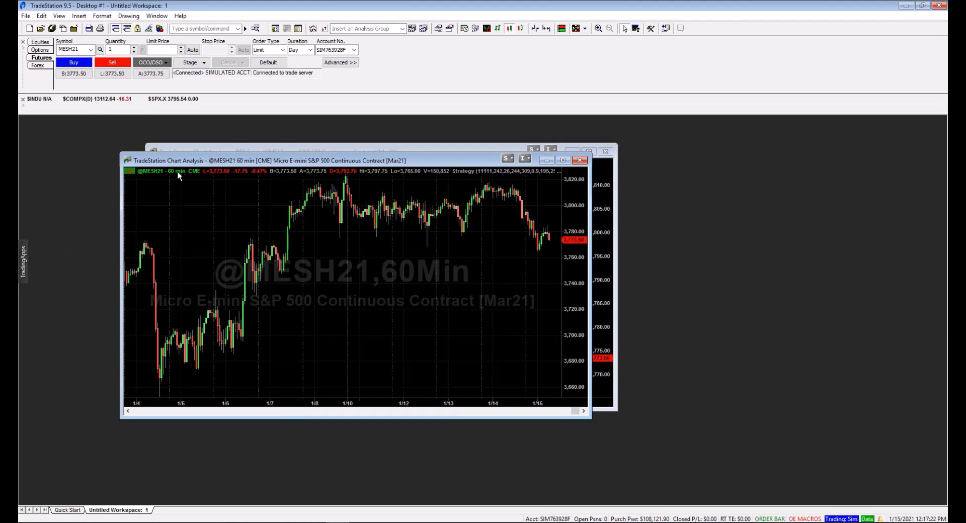
drag(180, 160, 149, 131)
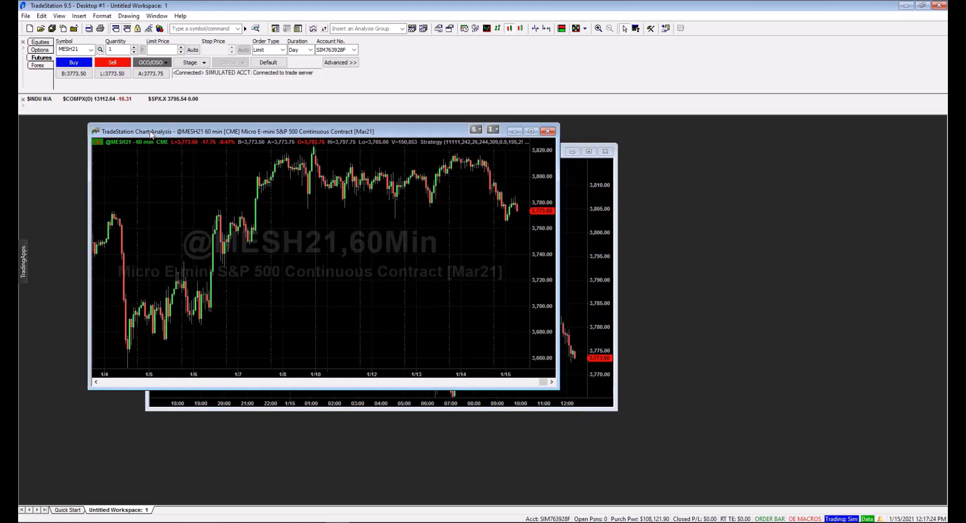
click(25, 260)
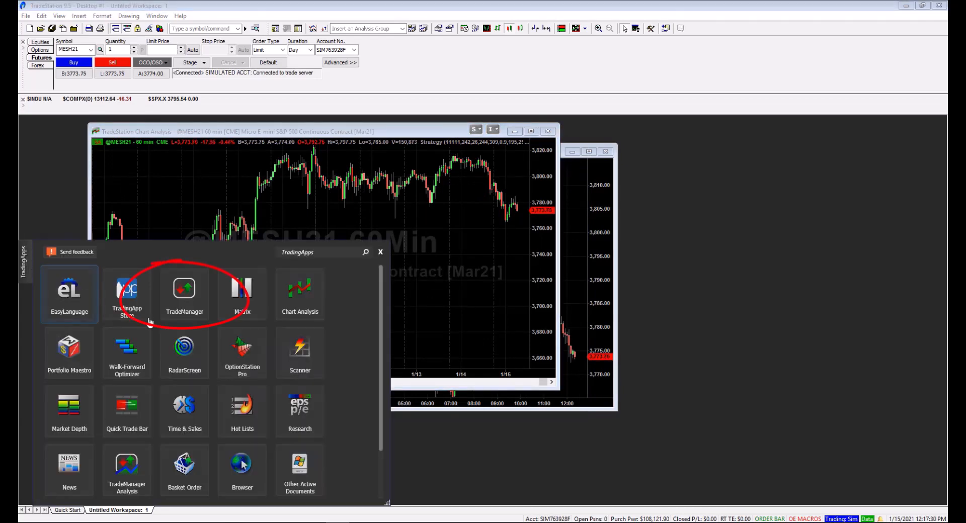
click(189, 285)
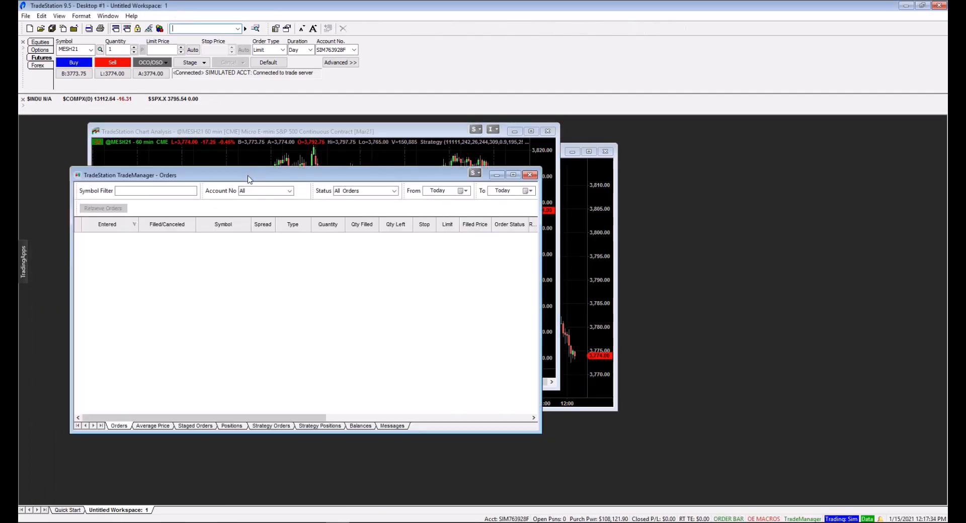
drag(248, 179, 257, 234)
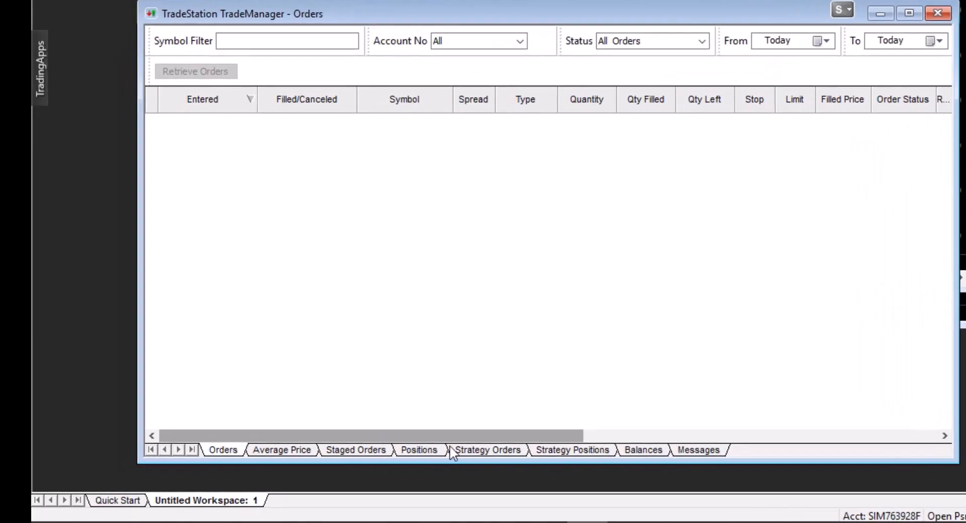
Review the Orders, Positions, Strategy Orders and Strategy Positions views in TradeManager, finishing on Strategy Positions
click(474, 449)
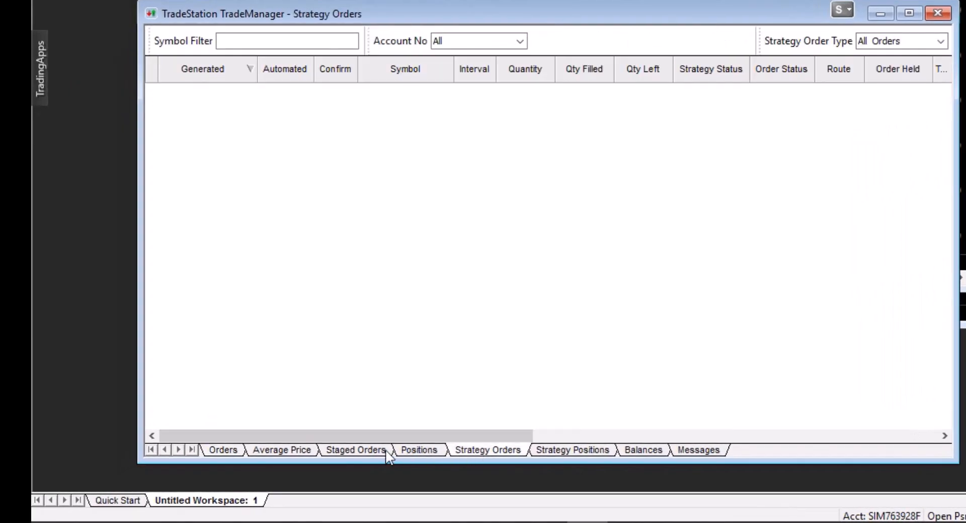
click(419, 449)
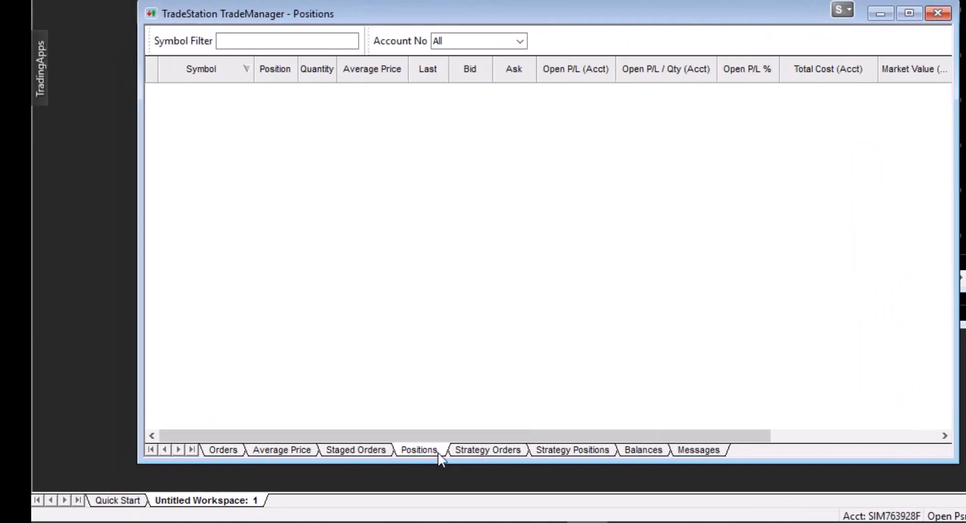
click(584, 453)
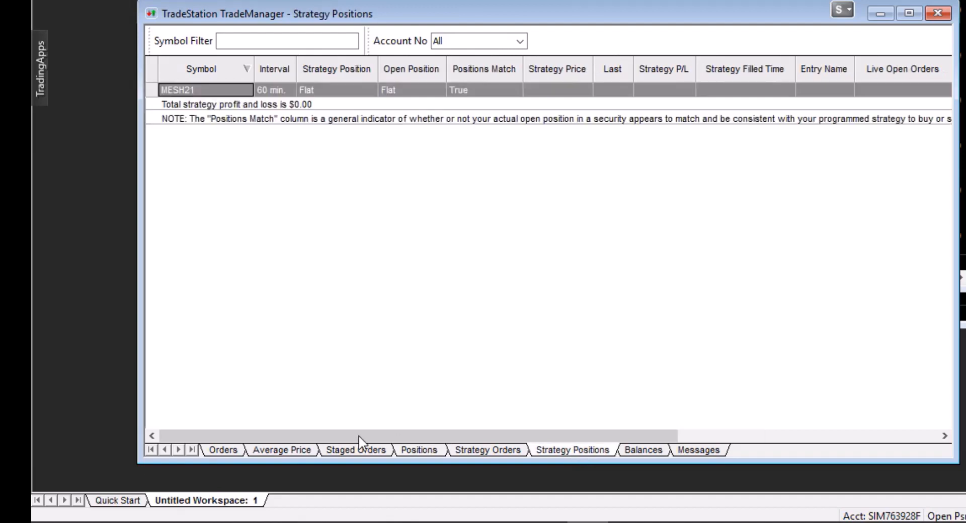
click(229, 452)
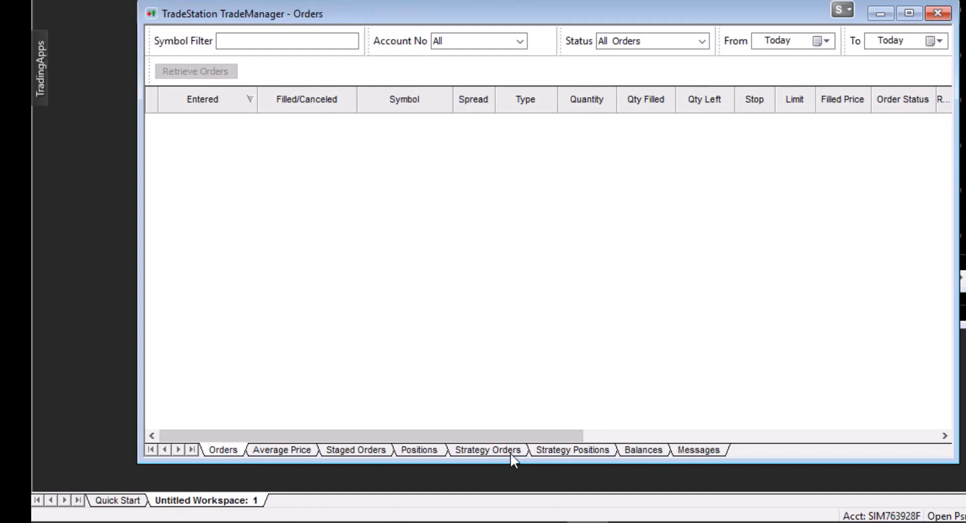
click(419, 452)
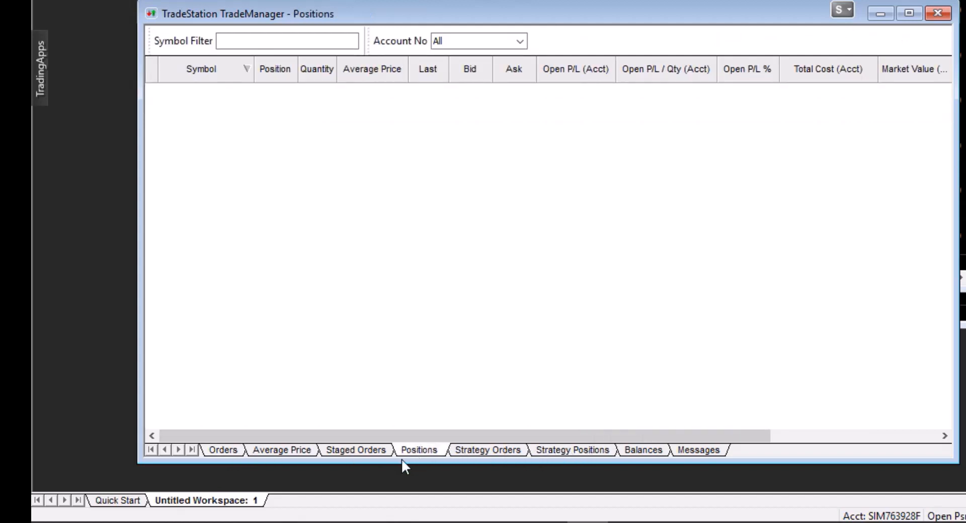
click(223, 451)
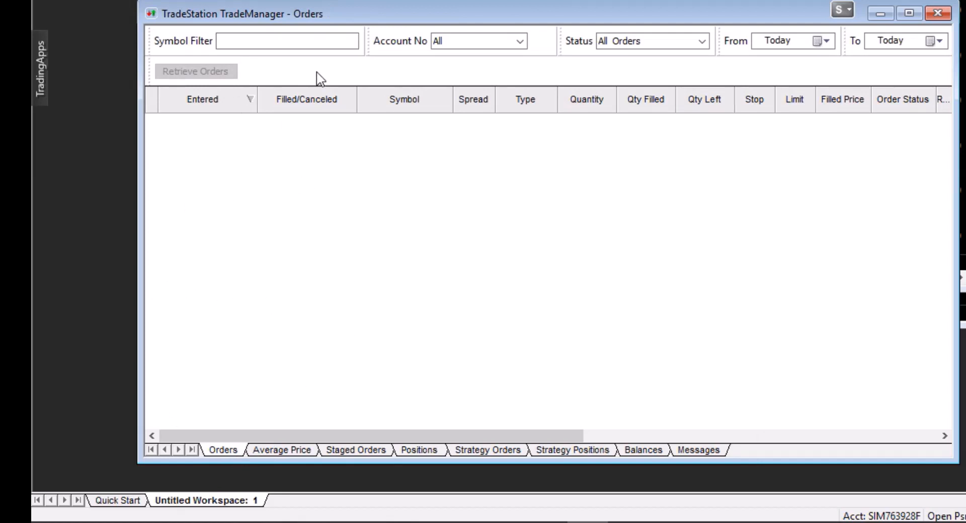
click(472, 448)
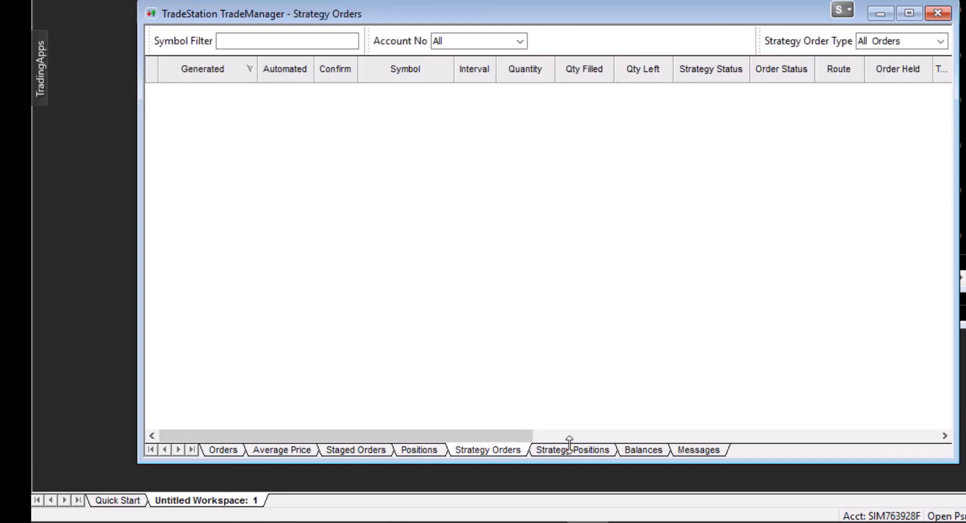
click(568, 449)
click(505, 451)
click(559, 455)
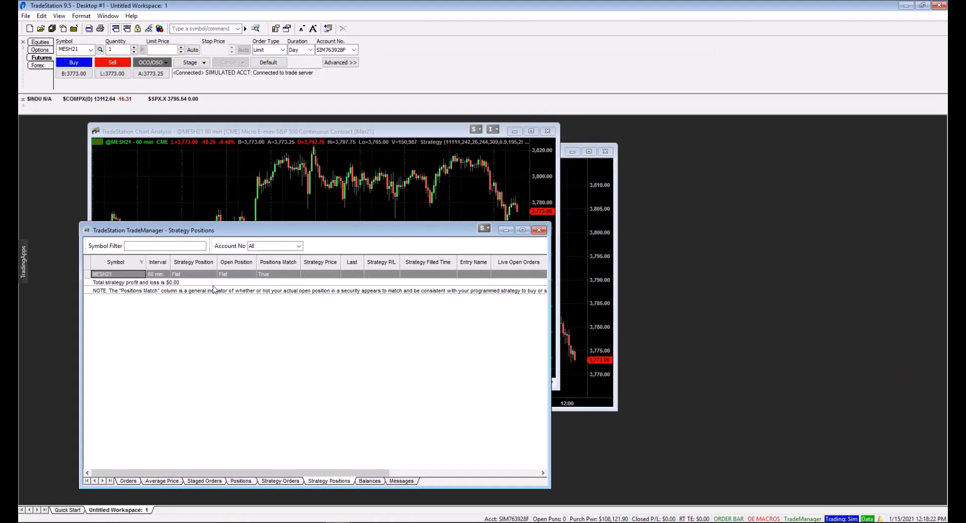
Shrink the TradeManager window and open a second, similarly sized TradeManager window placed directly beneath it
drag(207, 231, 196, 152)
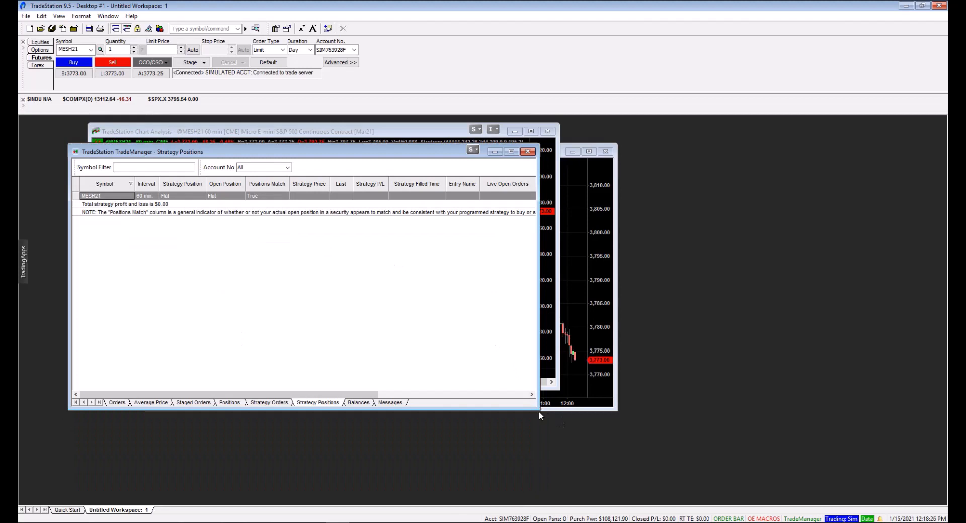
drag(536, 408, 432, 311)
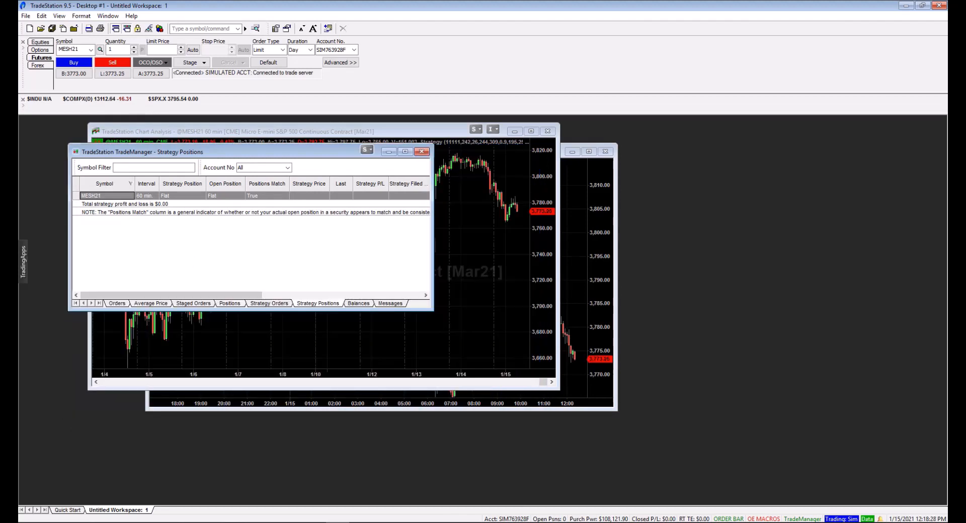
click(24, 261)
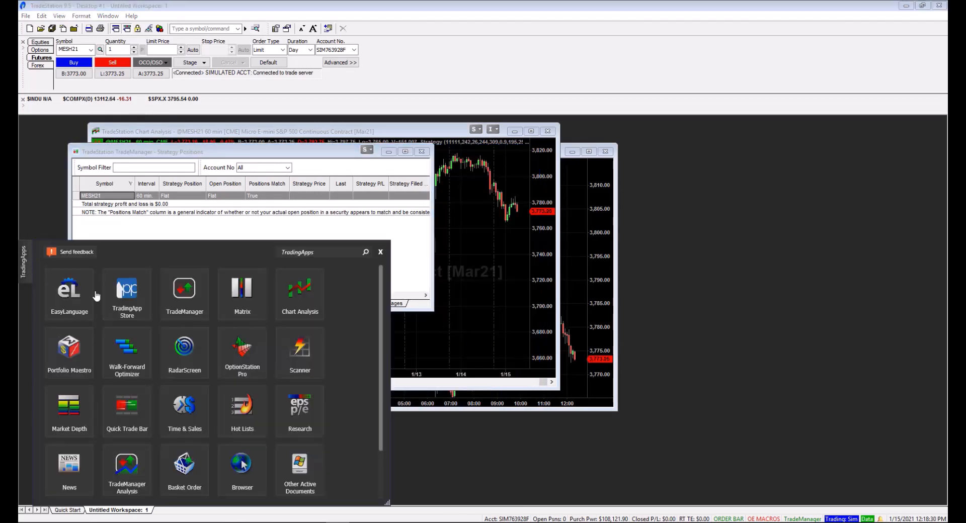
click(208, 289)
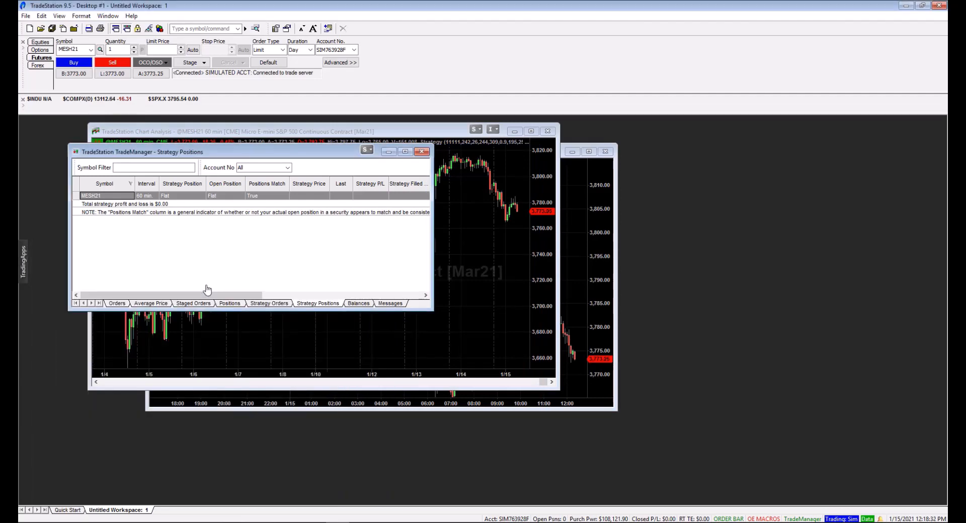
drag(554, 444, 451, 347)
drag(306, 188, 294, 322)
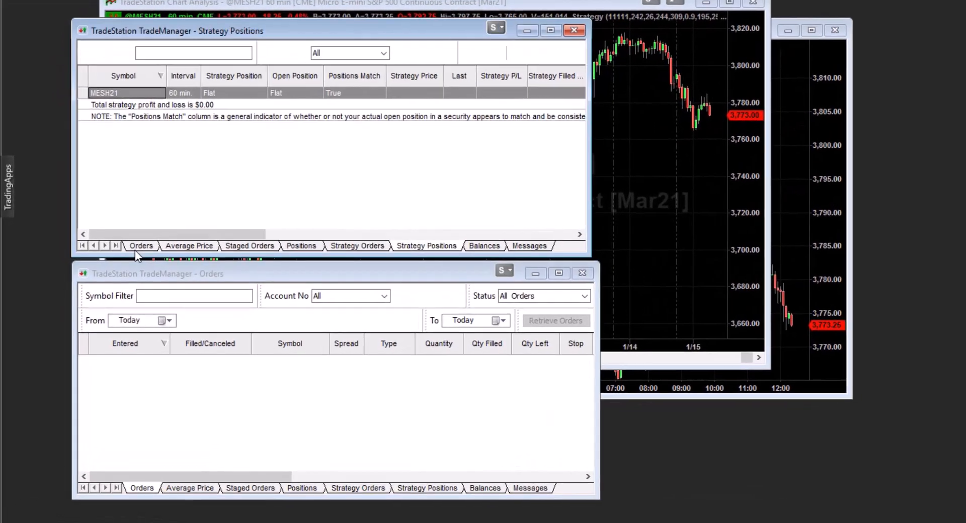
Compare Orders with Strategy Orders across the two TradeManager windows, then Positions with Strategy Positions, and narrow the lower window to match the upper one
click(125, 285)
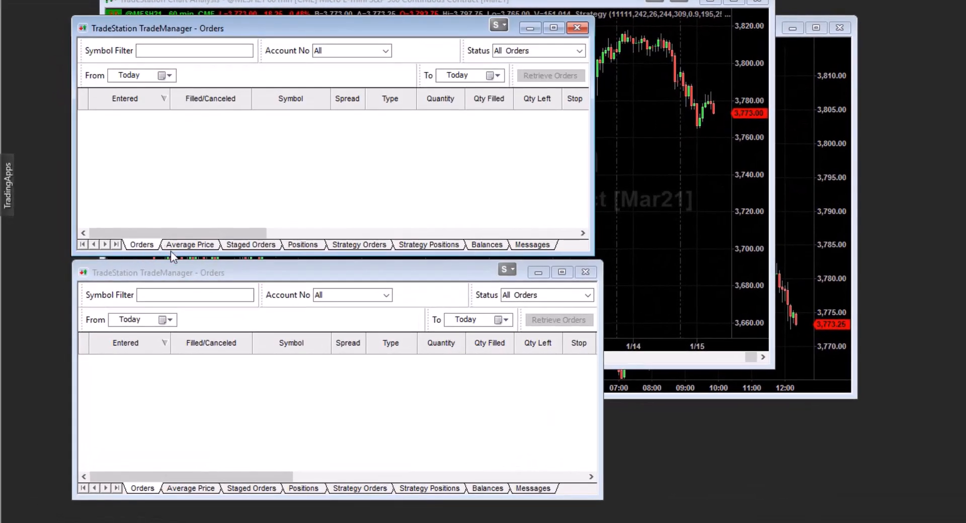
click(360, 489)
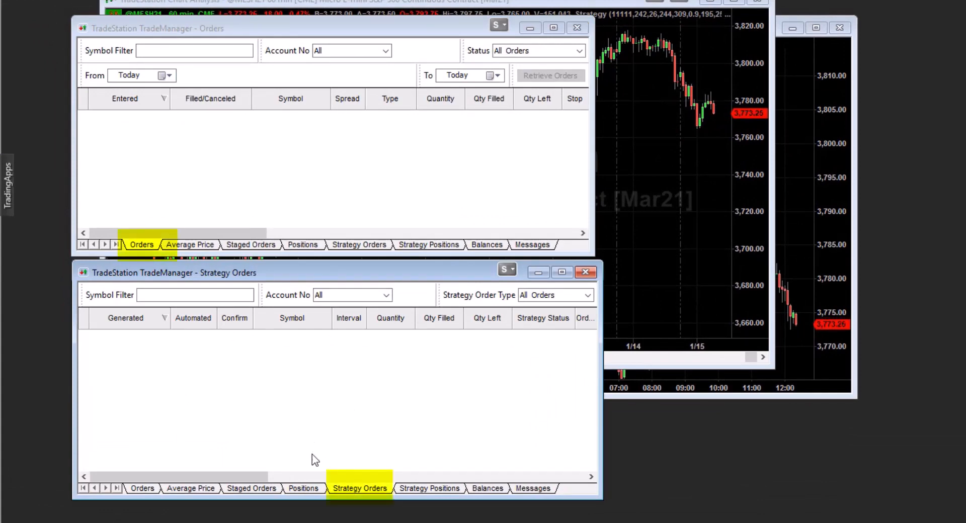
click(303, 248)
click(433, 488)
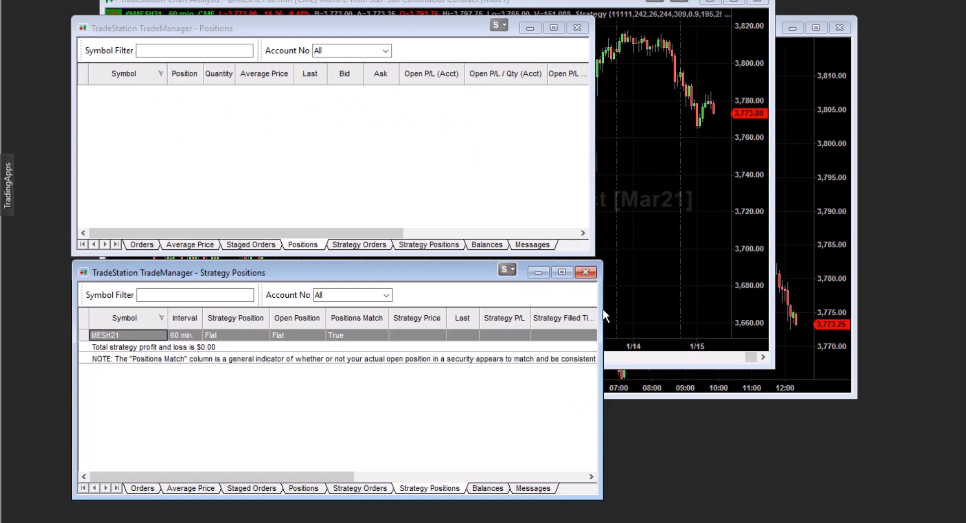
drag(603, 311, 597, 304)
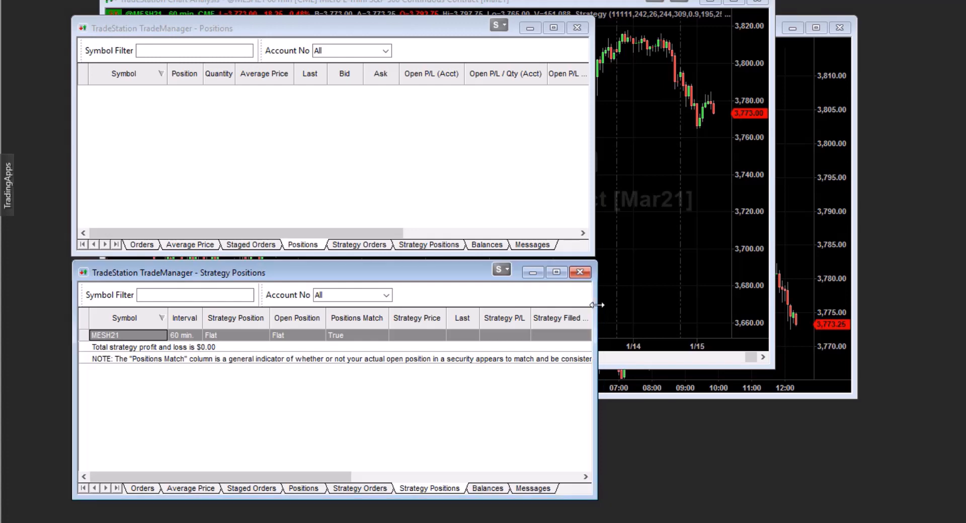